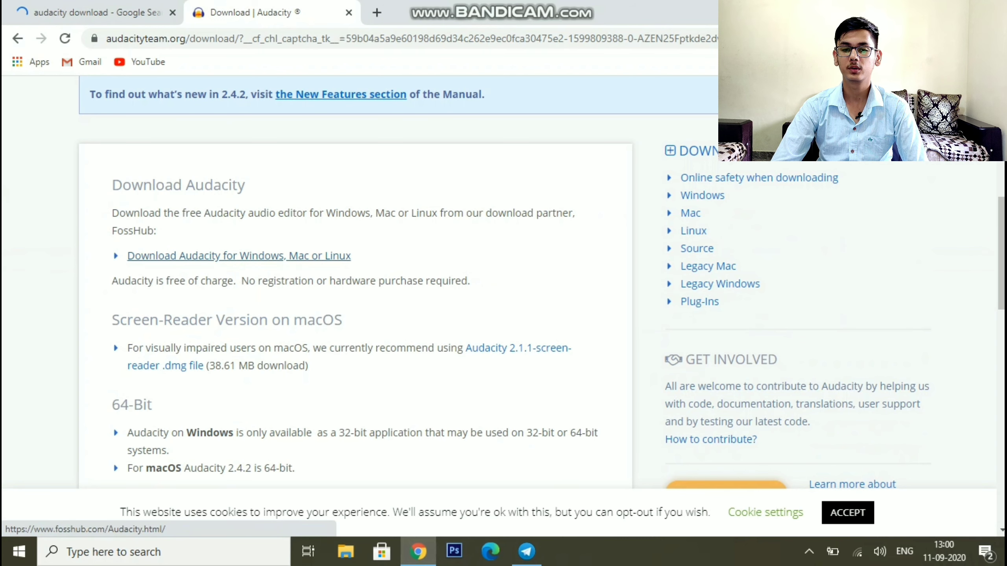
Step: Open the "Download Audacity for Windows, Mac or Linux" link in a new tab and switch to that tab
right_click(304, 257)
click(349, 270)
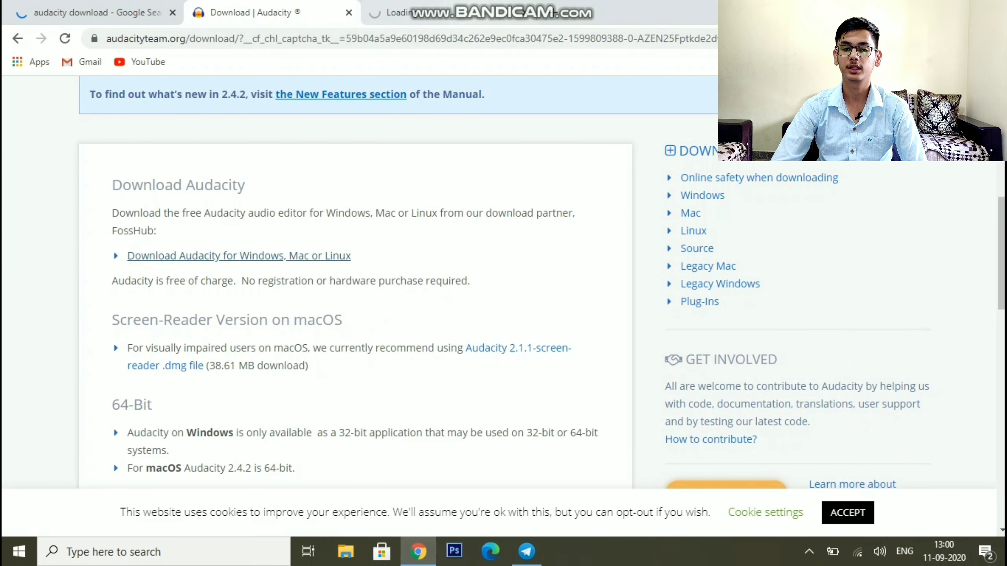
click(460, 13)
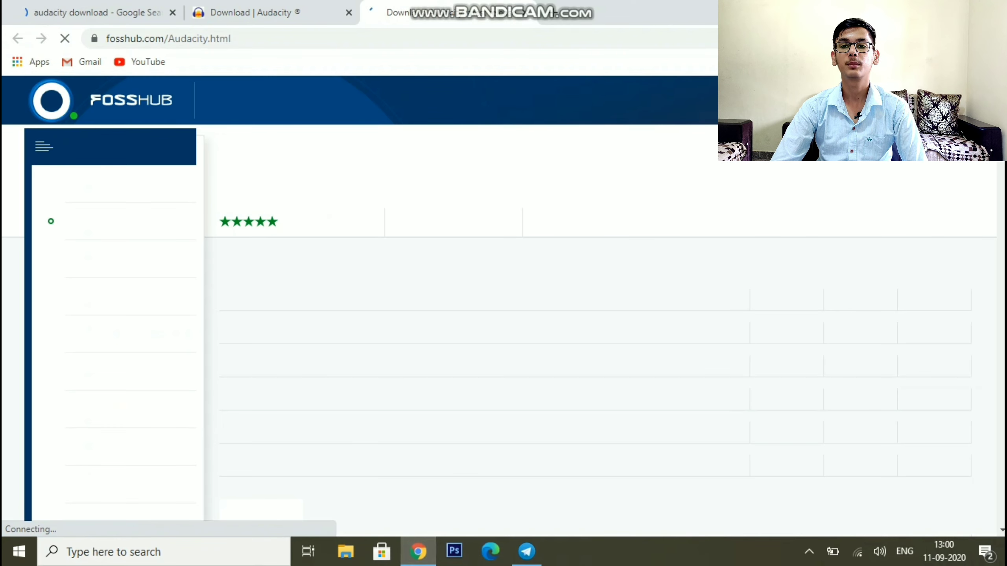
Step: Start downloading the Audacity Windows Installer, audacity-win-2.4.2.exe, and cancel the download
scroll(301, 216, down, 5)
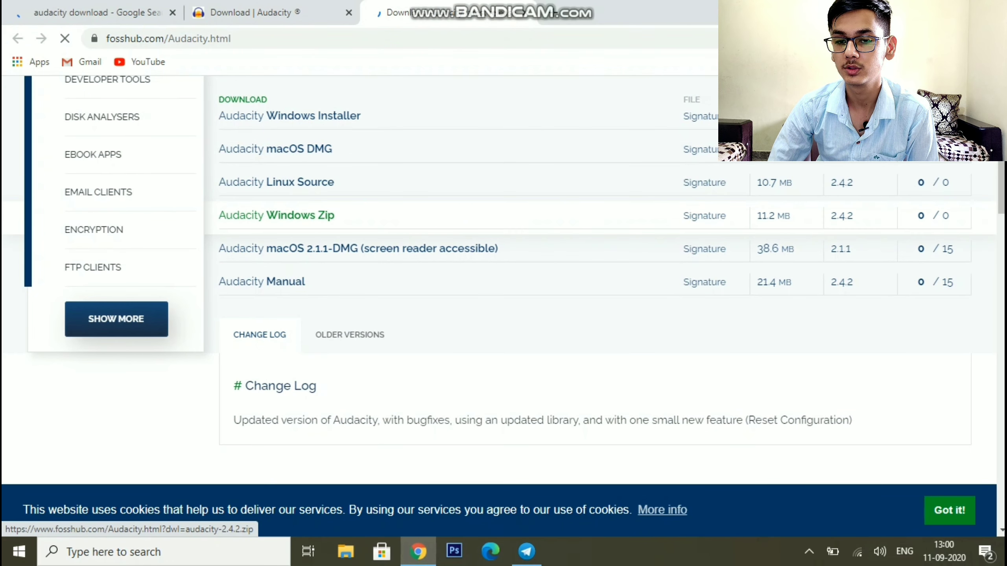
click(313, 116)
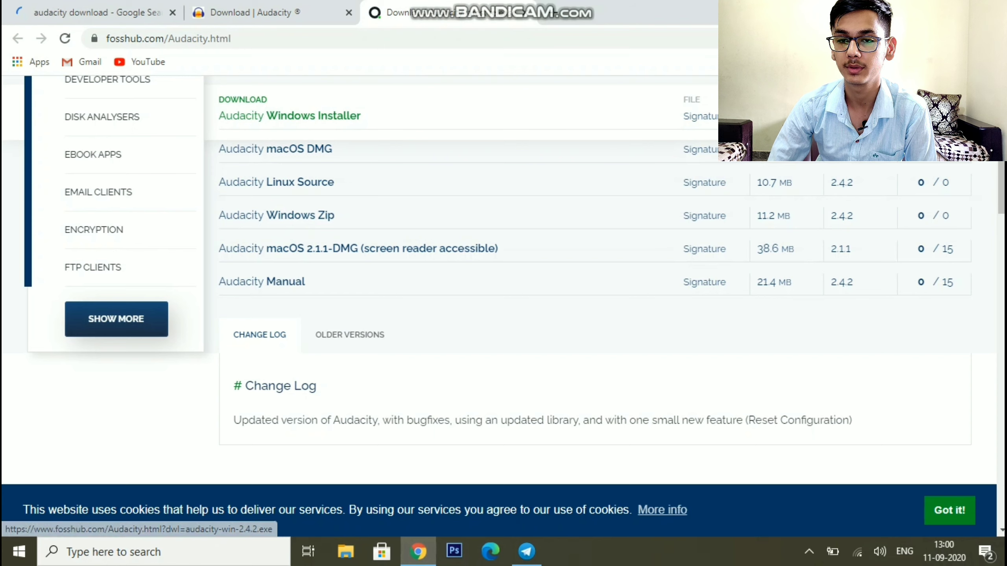
click(313, 115)
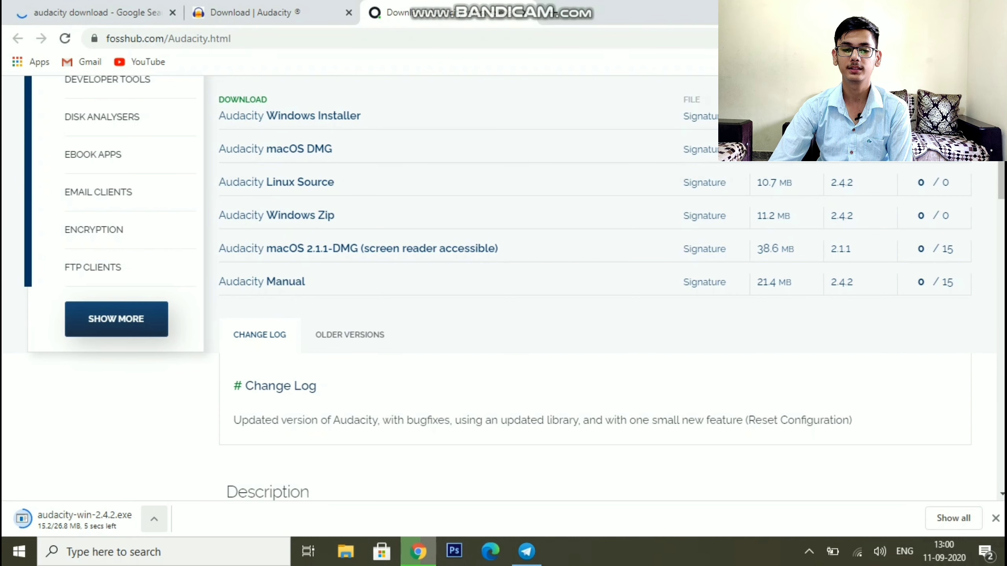
click(154, 519)
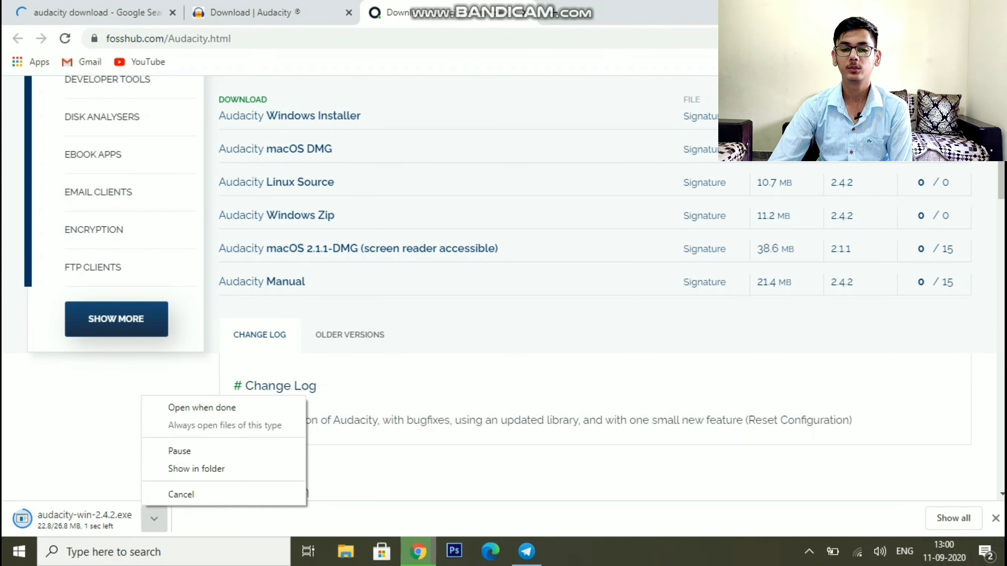
click(169, 494)
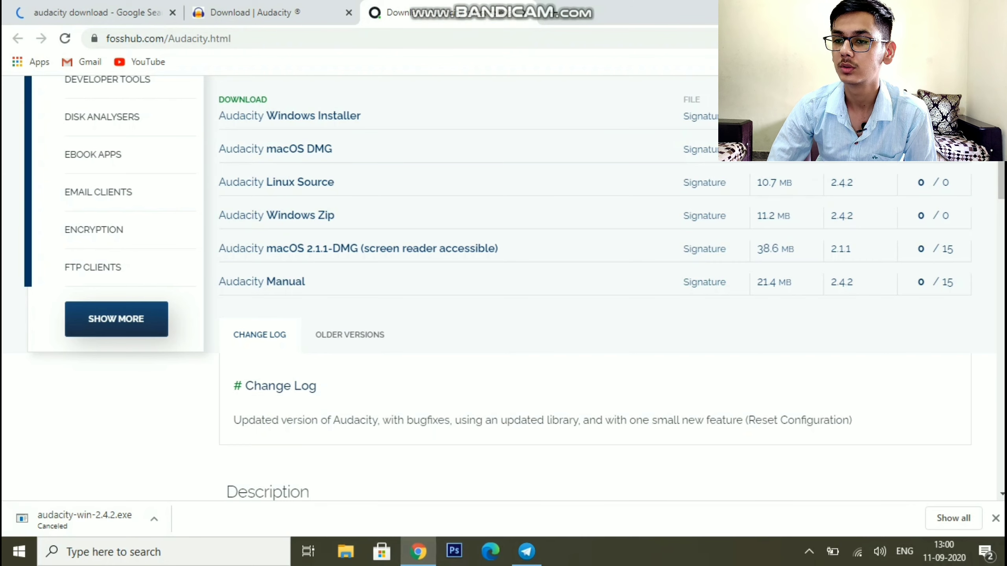
Step: Go to the desktop, launch the installed Audacity by searching for "auda", and dismiss its welcome dialog
key(super+d)
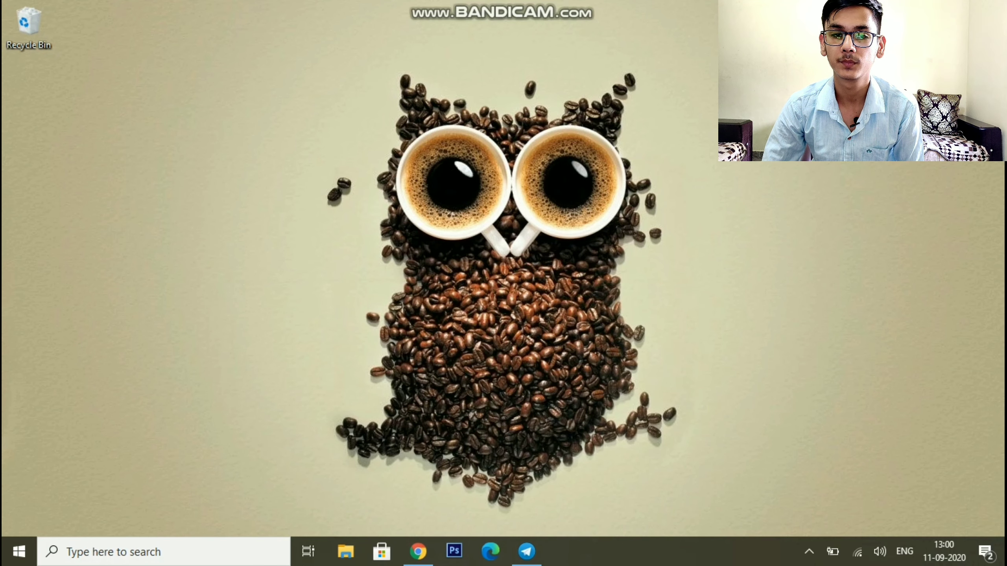
key(super)
text(auda)
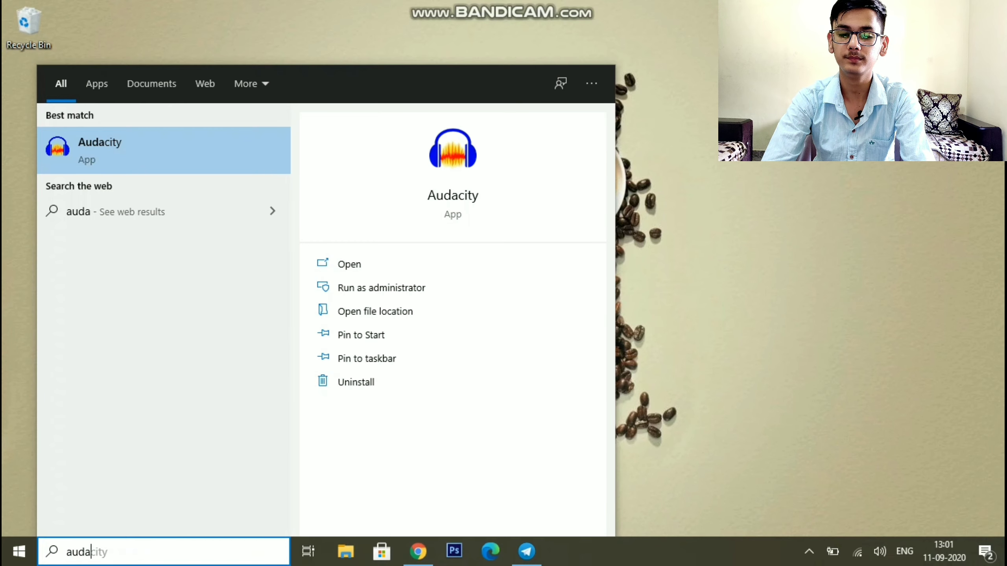
key(Return)
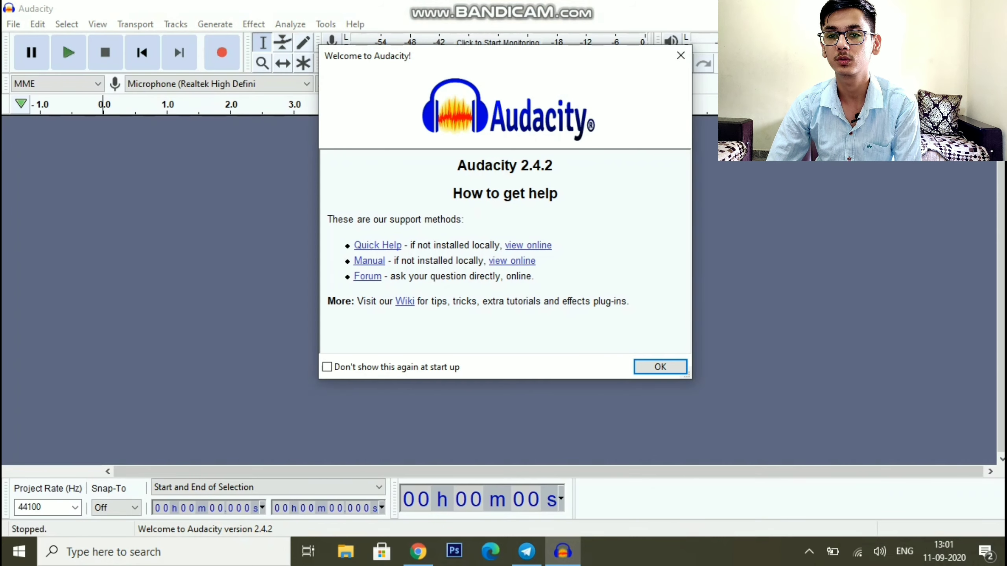
key(Return)
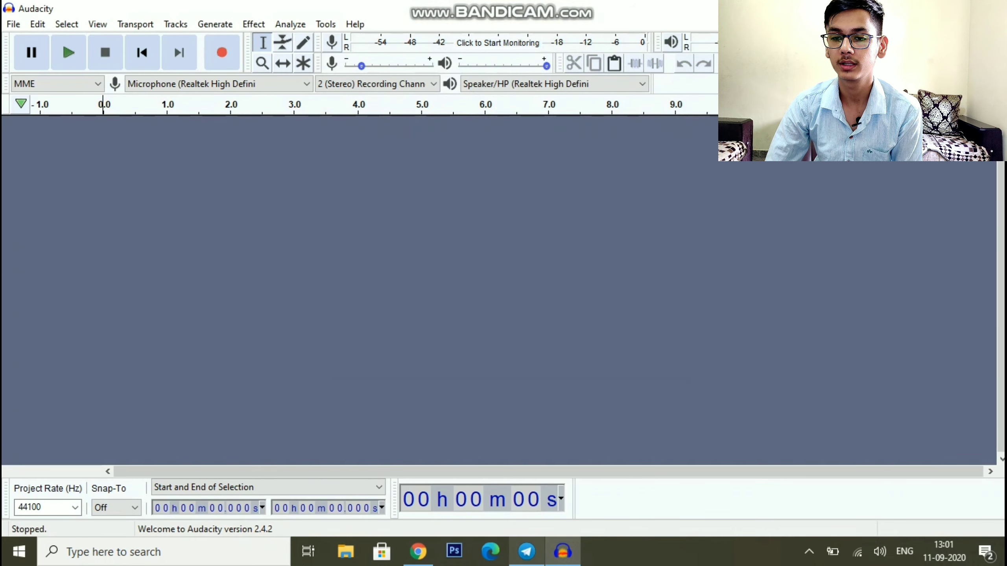
Step: Switch to Telegram and bring the chat's audio recording VIDEO_20200911_123900_21 into Audacity
mouse_move(526, 551)
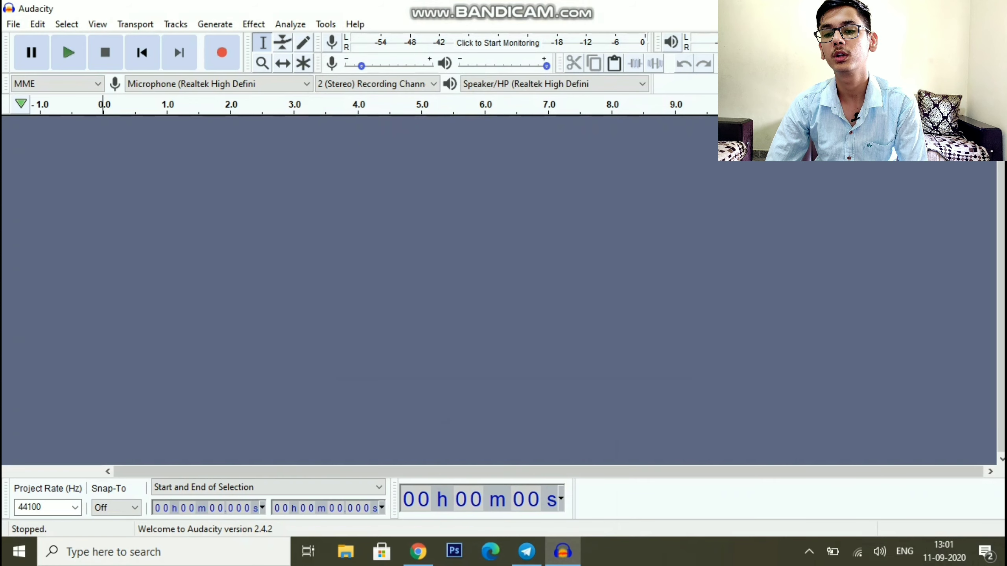
click(526, 551)
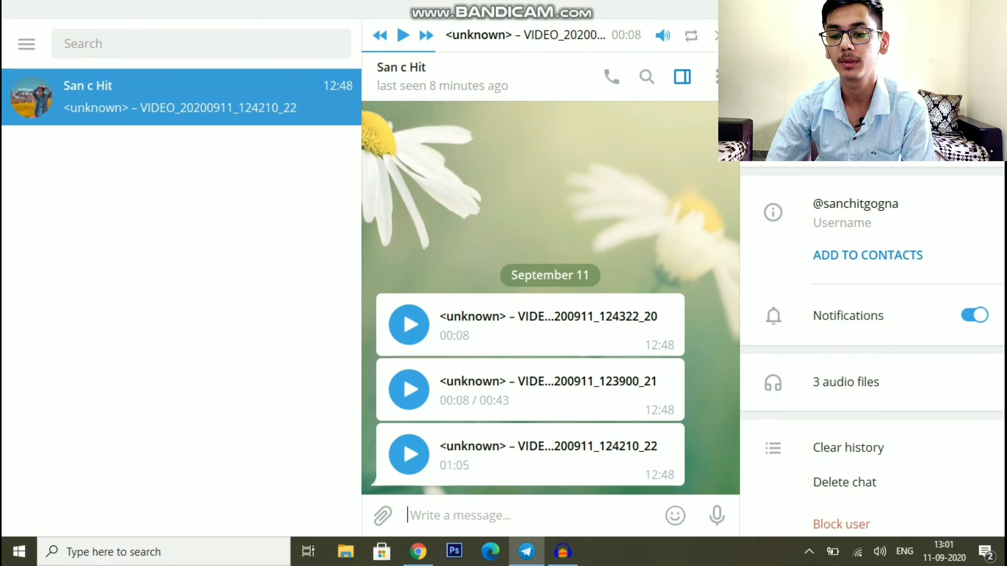
click(563, 552)
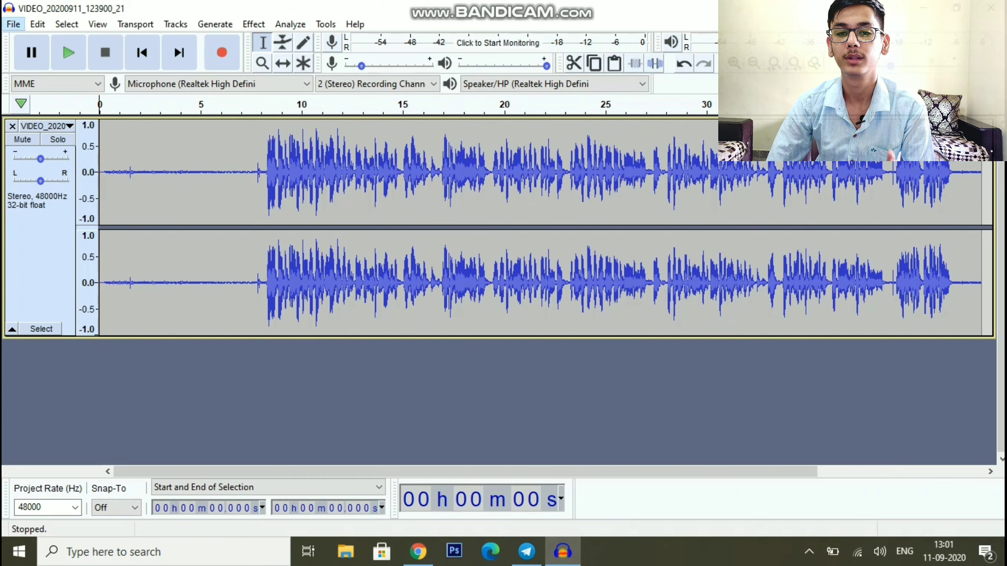
click(66, 24)
mouse_move(13, 24)
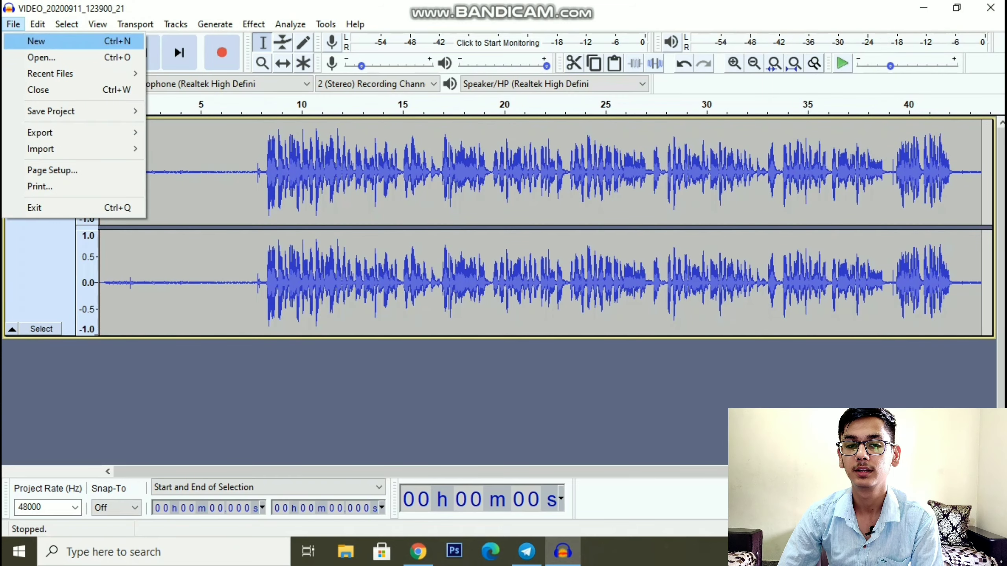
key(Down)
key(Down)
key(Up)
key(Up)
key(Up)
key(Up)
click(13, 24)
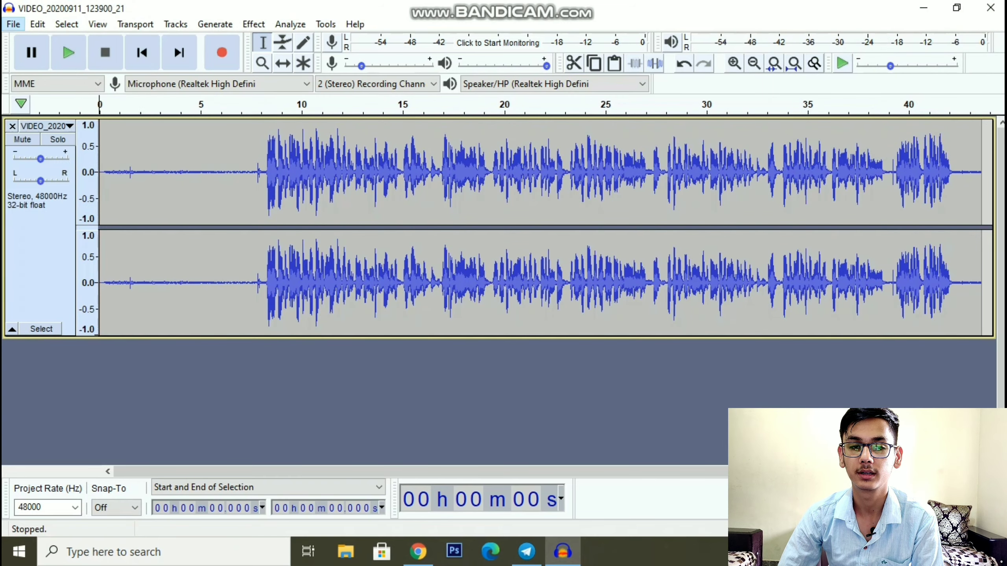
click(175, 25)
mouse_move(253, 24)
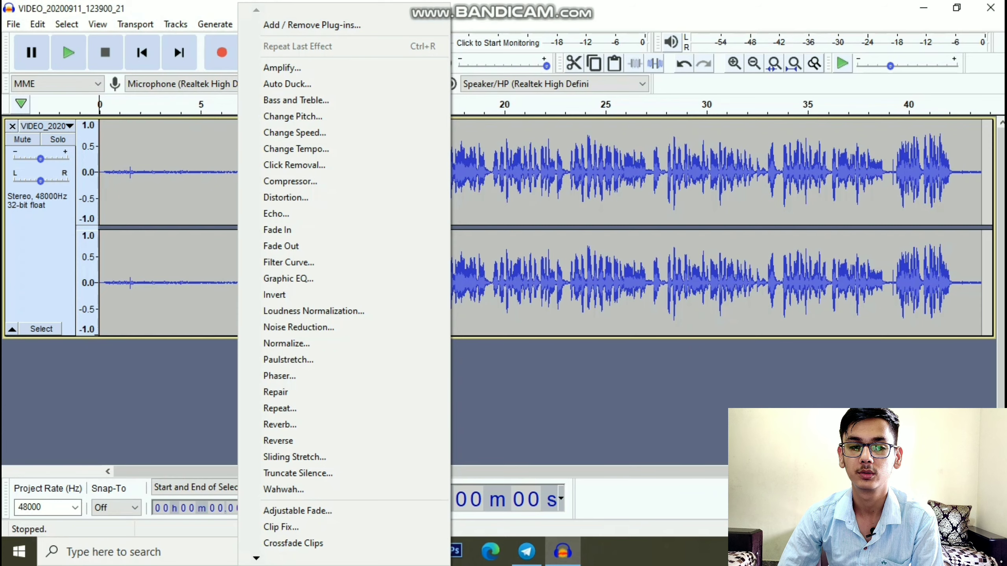
key(Escape)
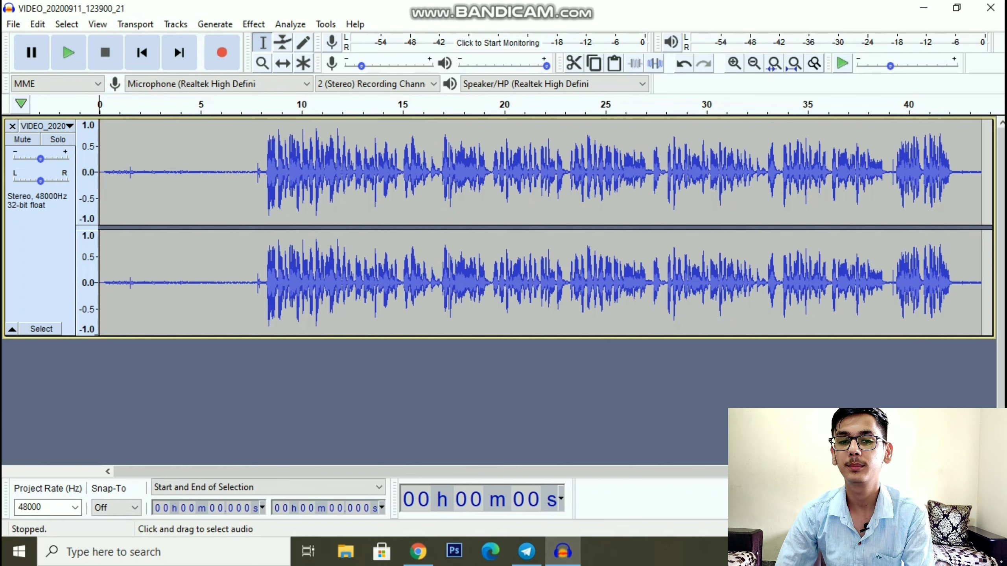
Step: Select the speech-free stretch from 0 to about 8.1 seconds and capture it as the Noise Reduction noise profile
drag(104, 277, 264, 278)
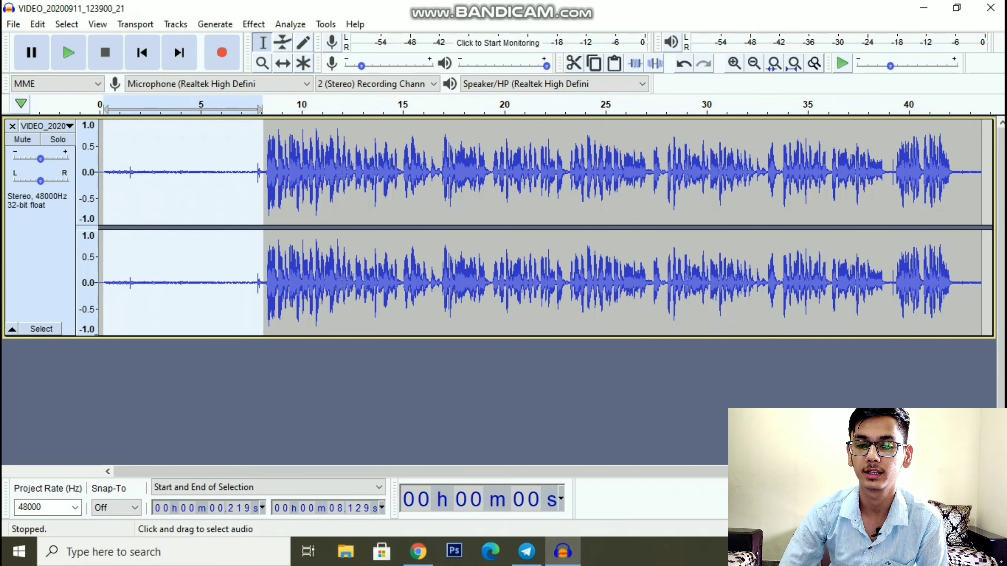
drag(99, 278, 260, 278)
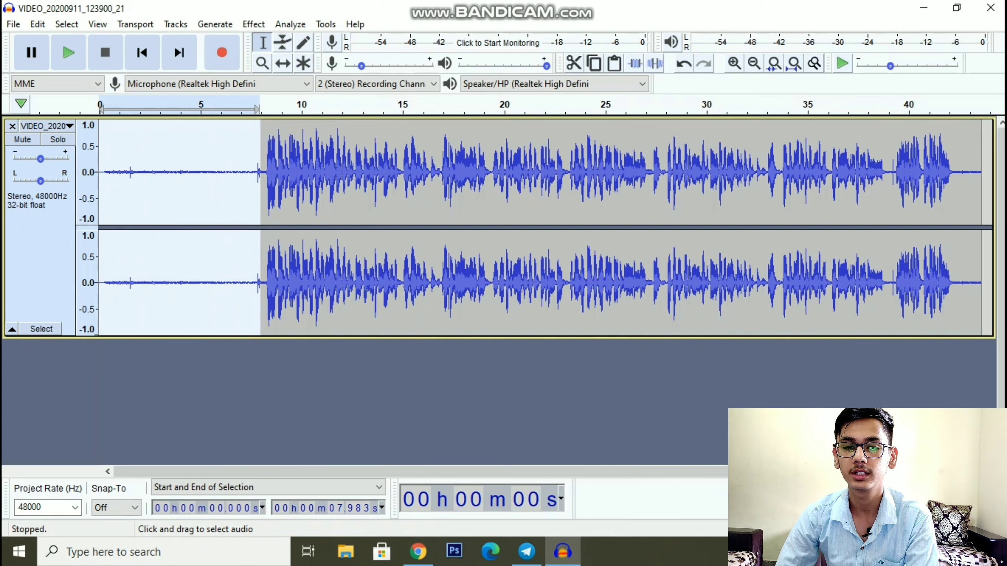
drag(263, 199, 100, 198)
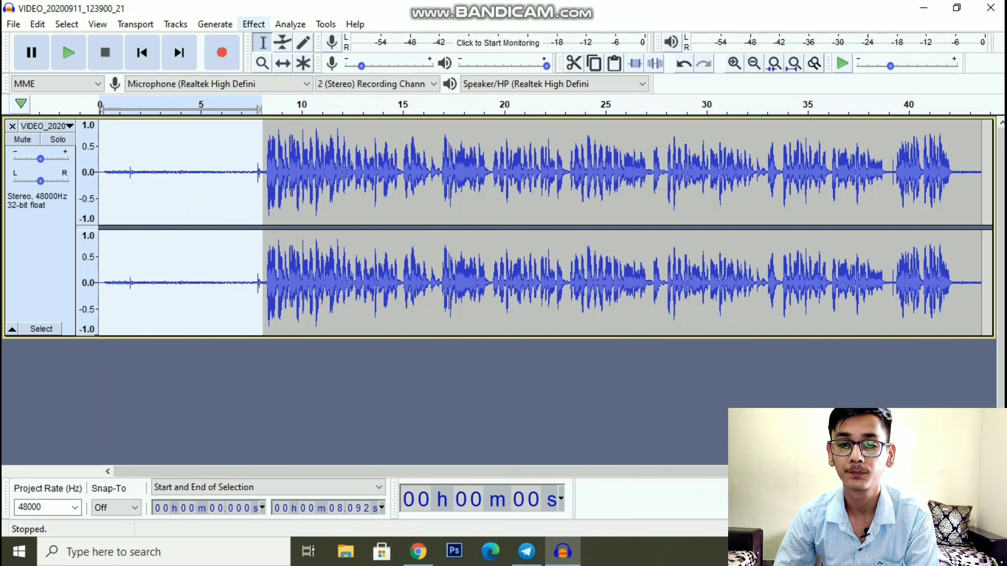
click(253, 24)
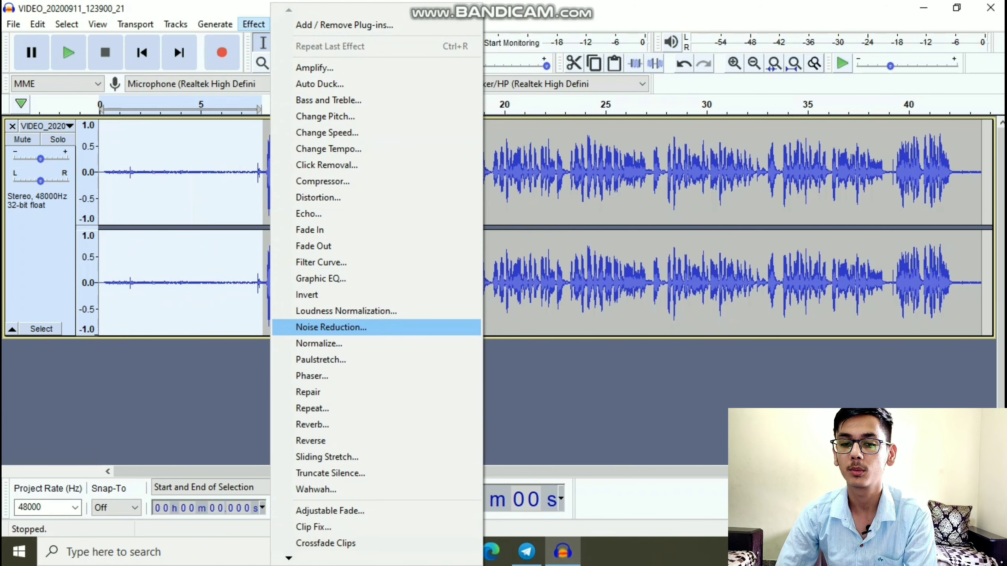
click(332, 327)
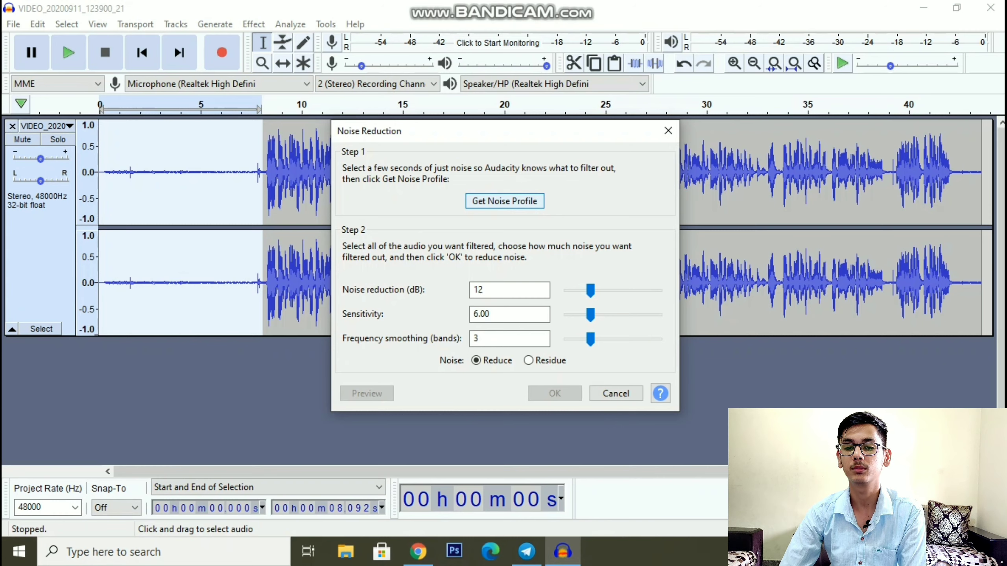
click(504, 201)
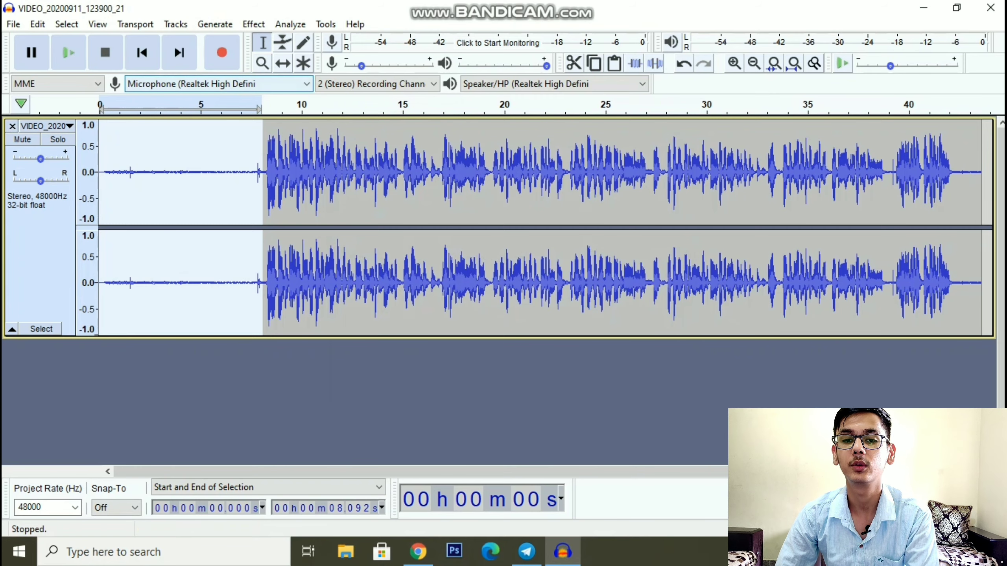
Step: Select the whole track and apply Noise Reduction at 12 dB, sensitivity 6.00 and frequency smoothing of 3 bands, with noise set to Reduce
key(ctrl+a)
drag(756, 178, 991, 179)
key(ctrl+a)
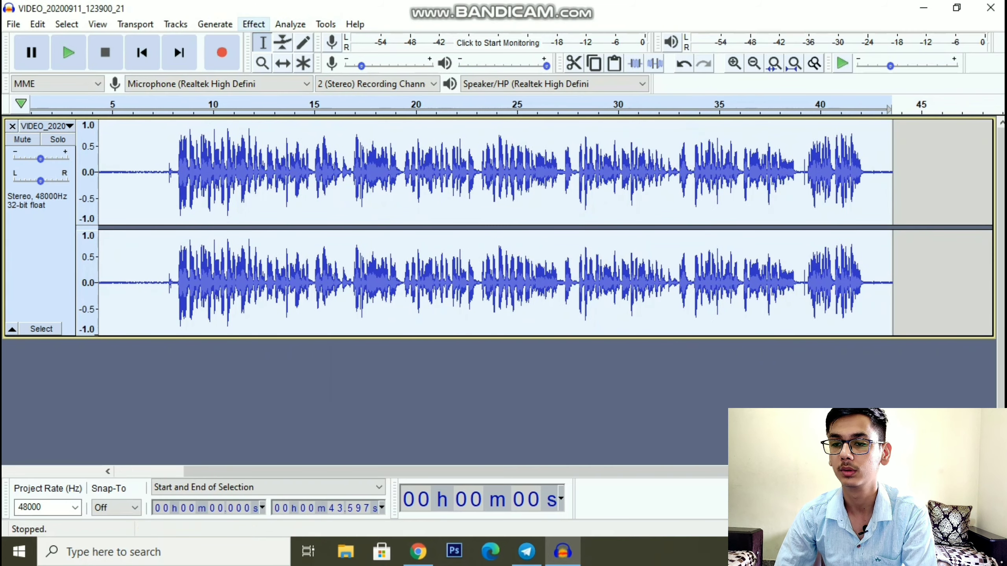
click(253, 24)
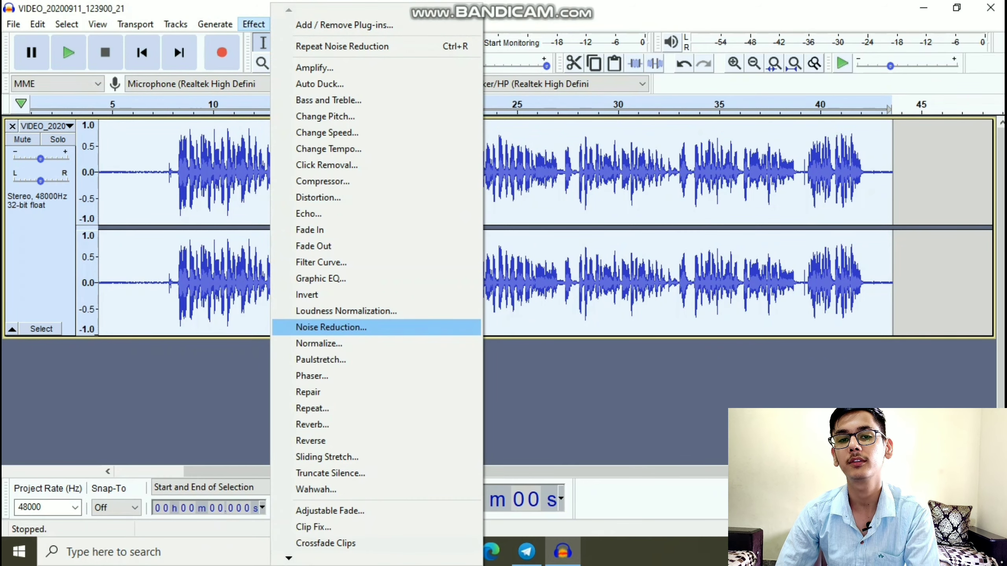
click(331, 327)
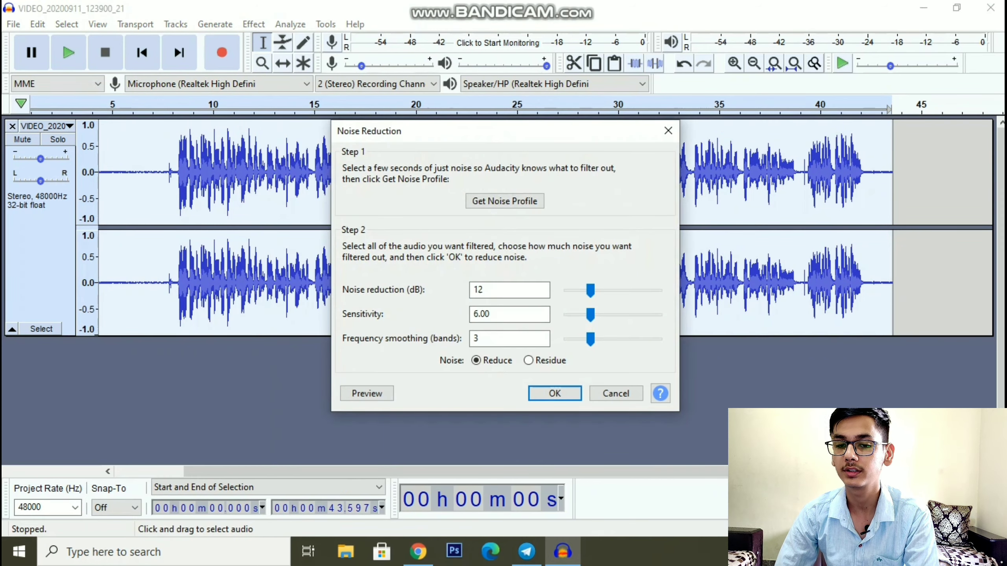
double_click(479, 289)
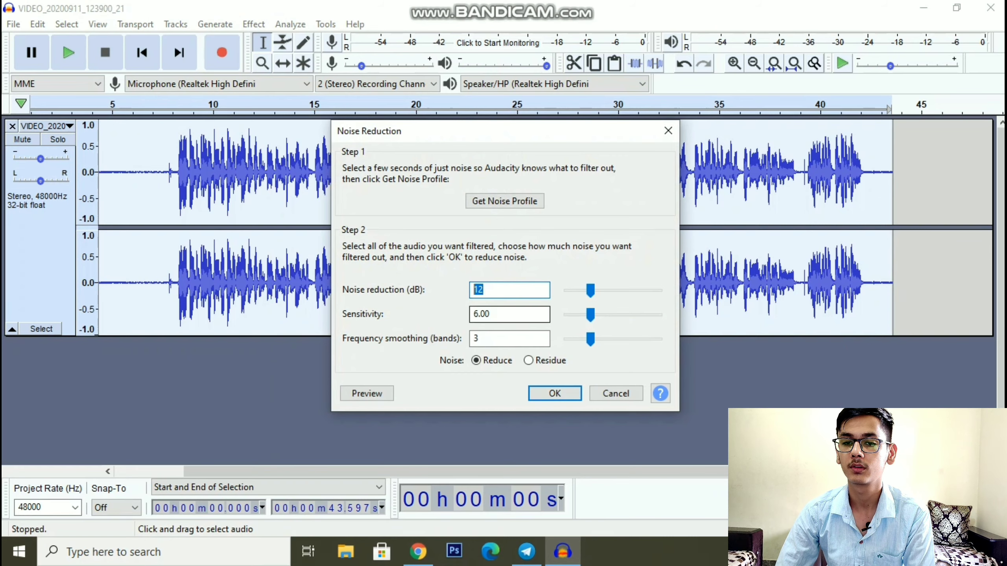
key(Tab)
key(Tab)
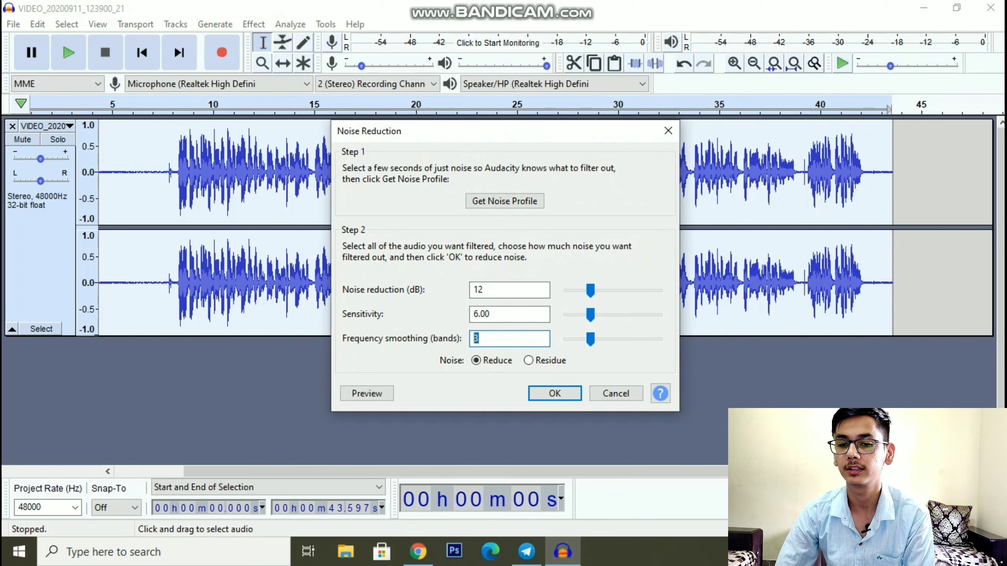
text(3)
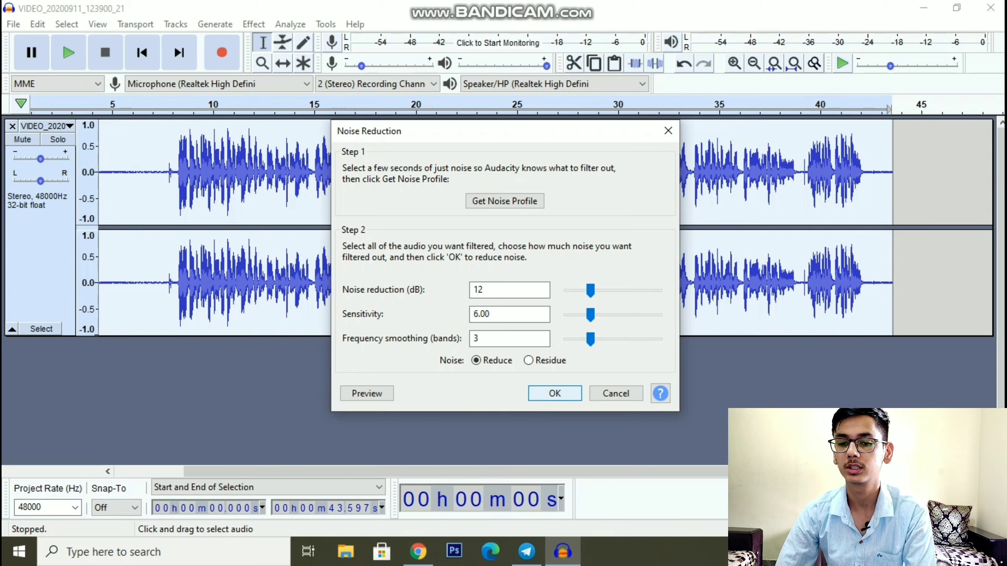
click(554, 393)
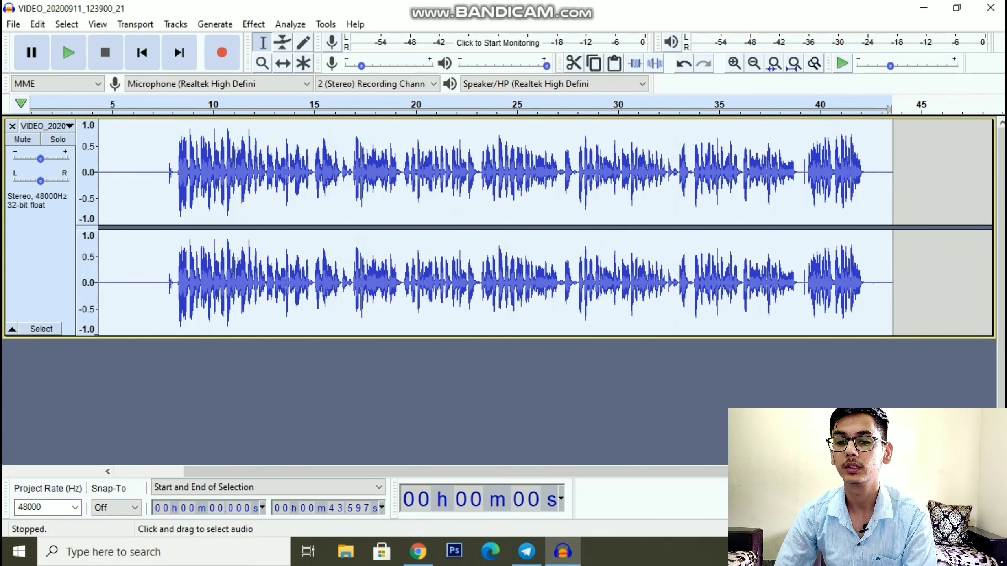
Step: Play back the noise-reduced track from about 8.2 seconds, where the speech begins
drag(852, 472, 781, 472)
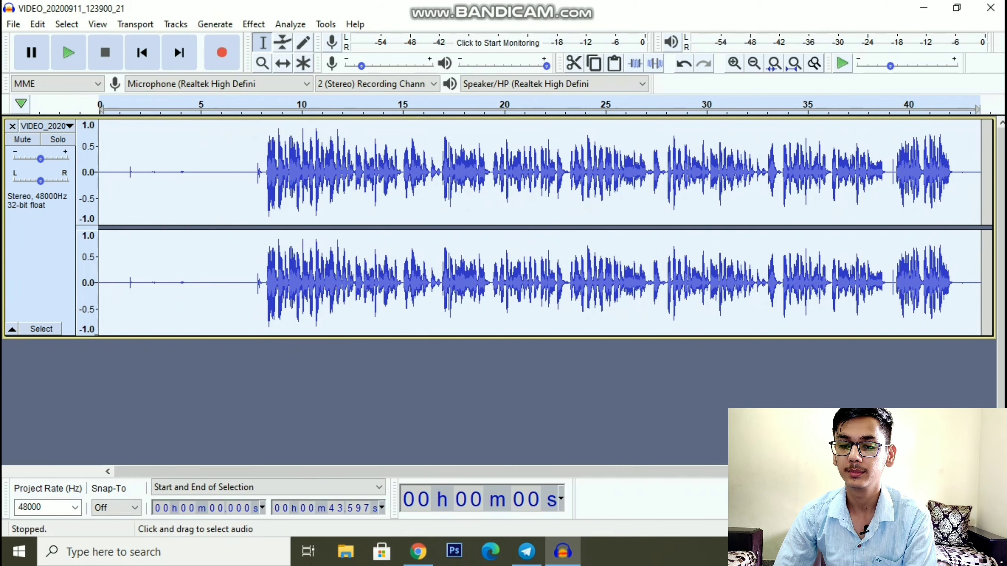
click(266, 228)
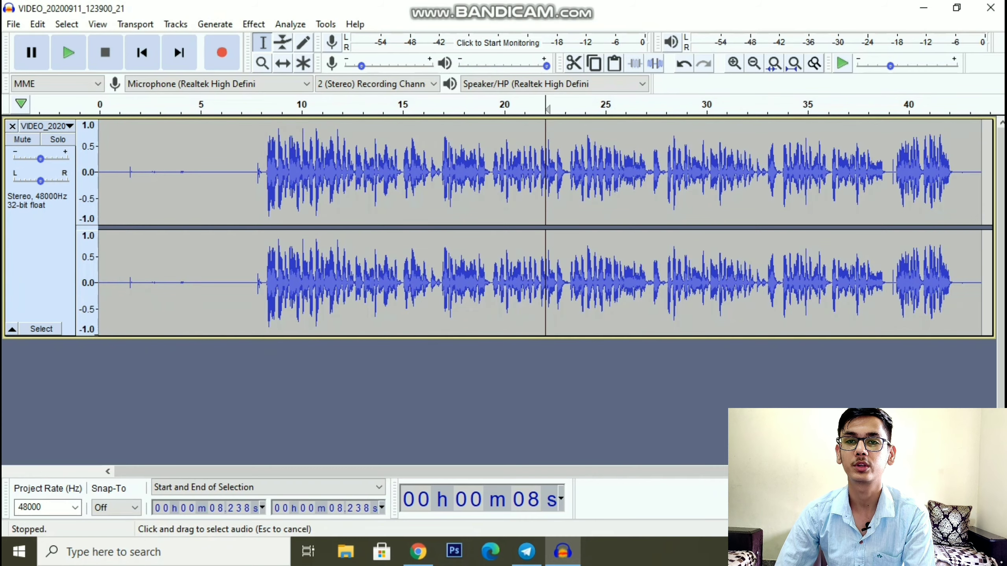
click(545, 214)
click(266, 214)
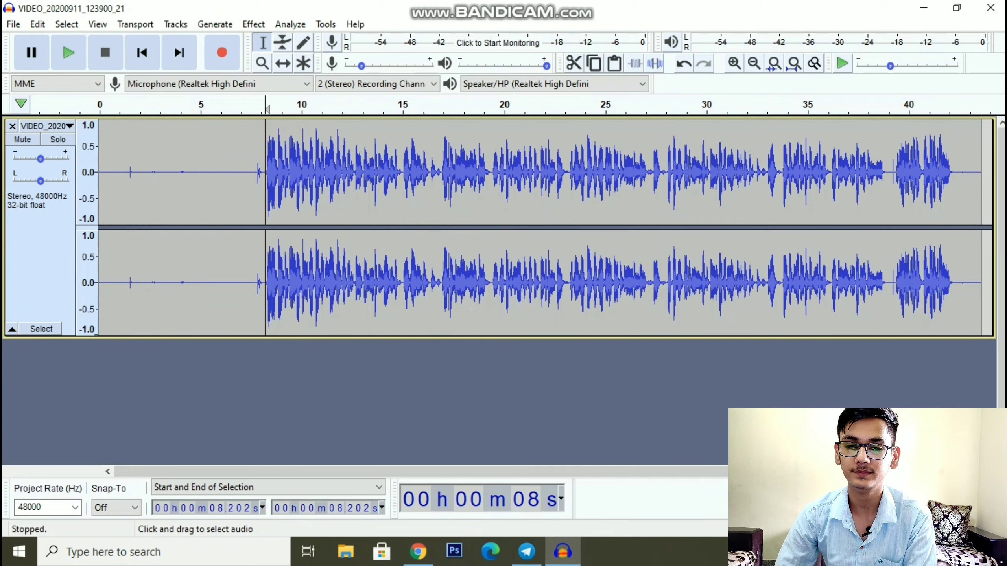
click(68, 53)
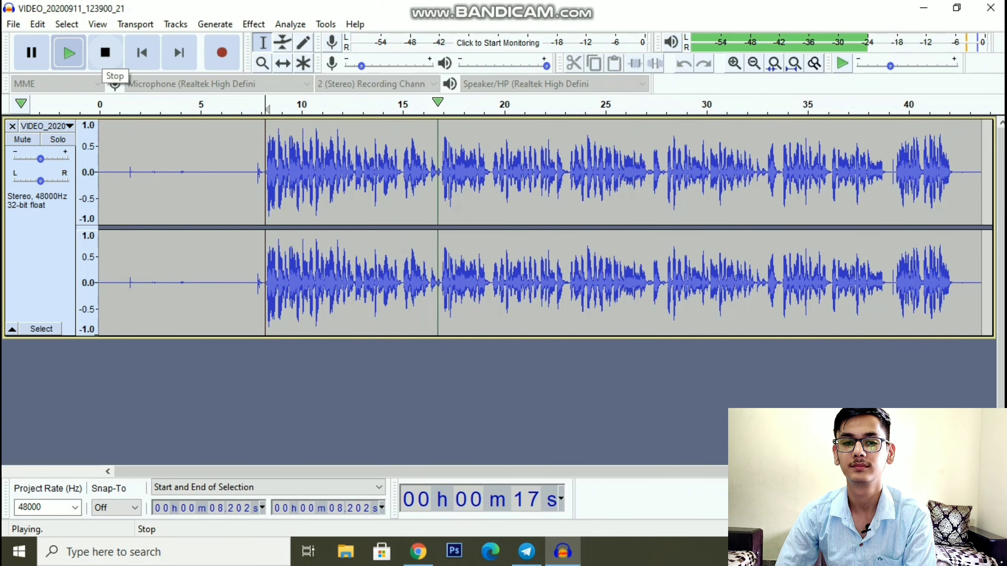
Step: Stop playback, undo the noise reduction, and play the original recording from about 8.1 seconds for comparison
click(105, 52)
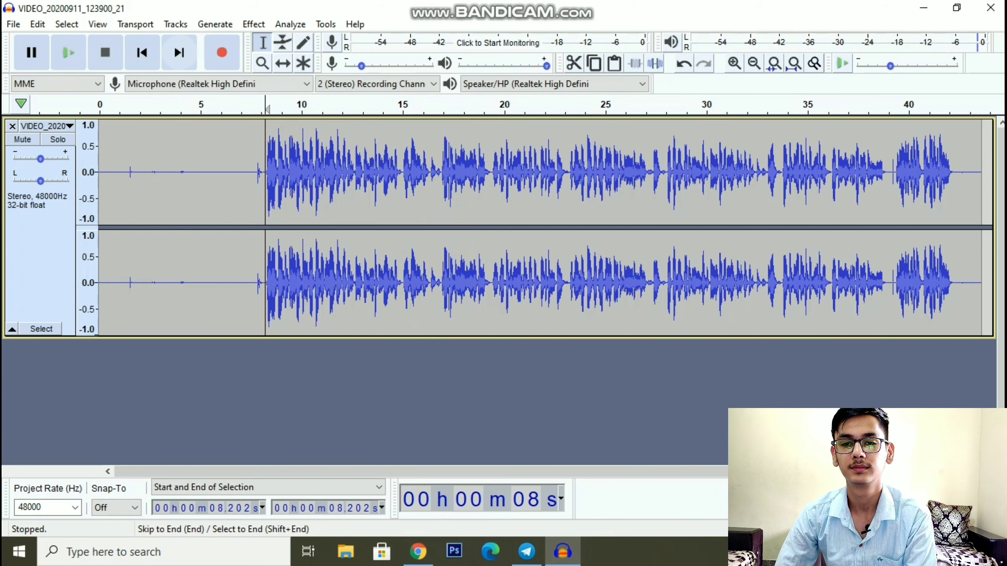
key(ctrl+a)
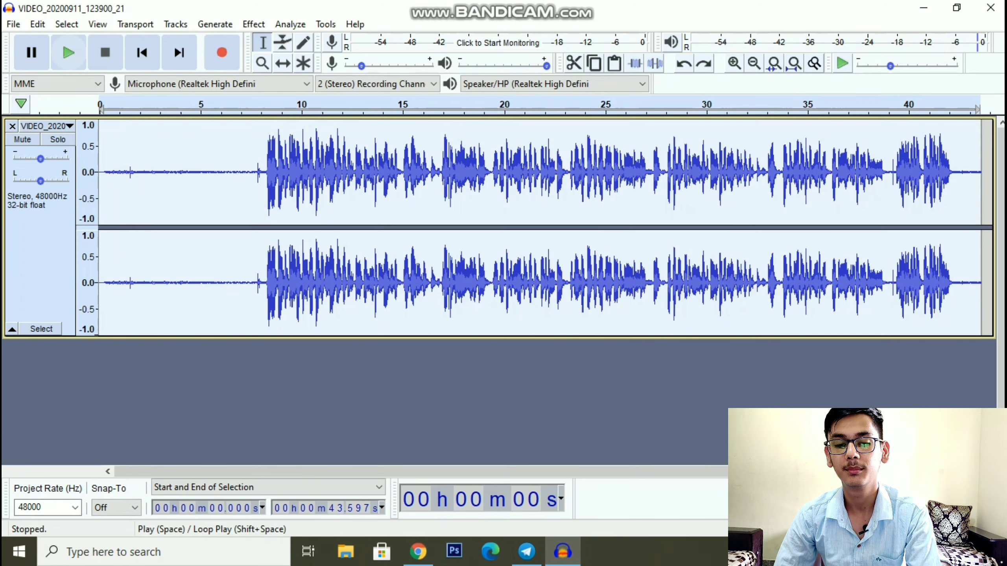
click(68, 53)
click(263, 178)
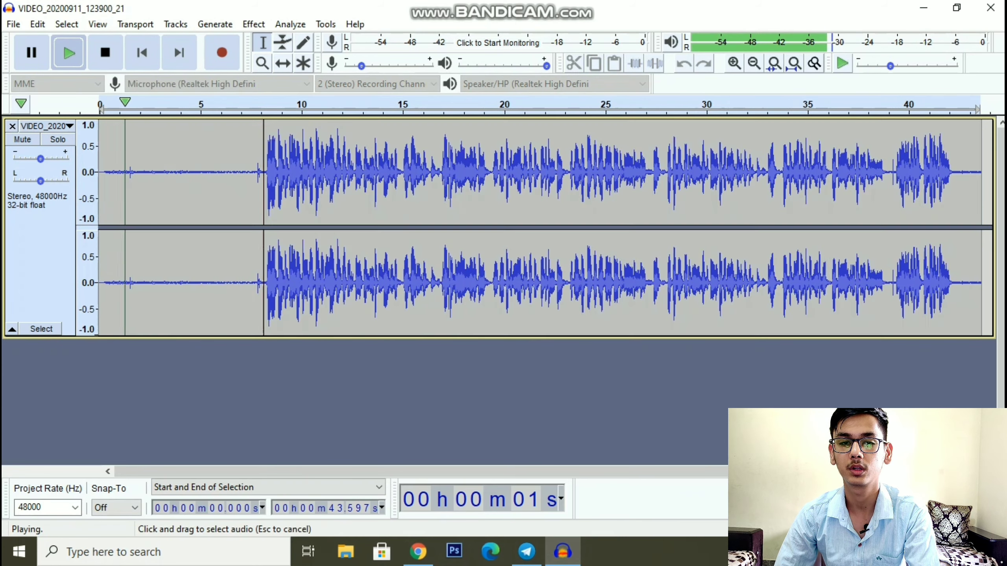
click(68, 52)
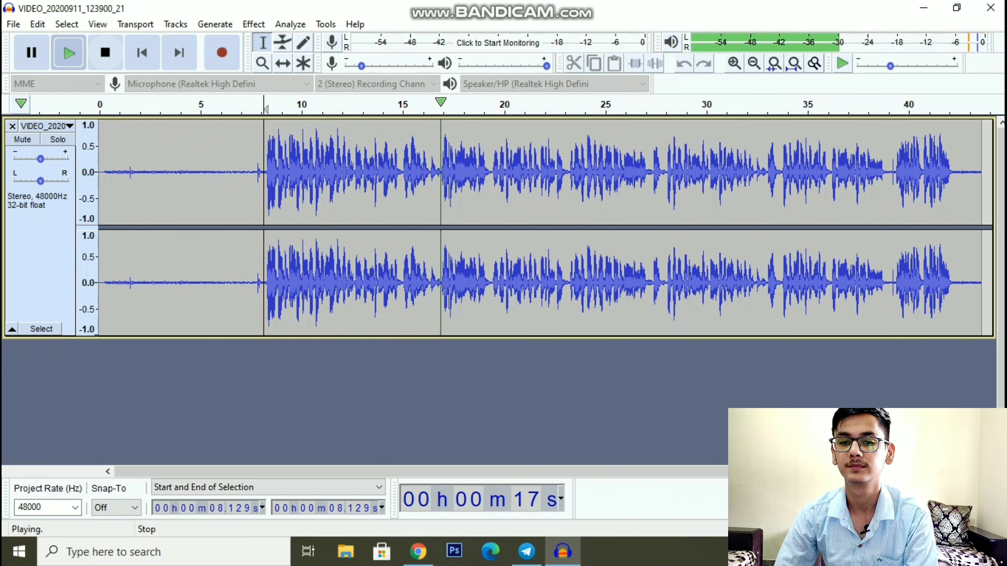
click(105, 52)
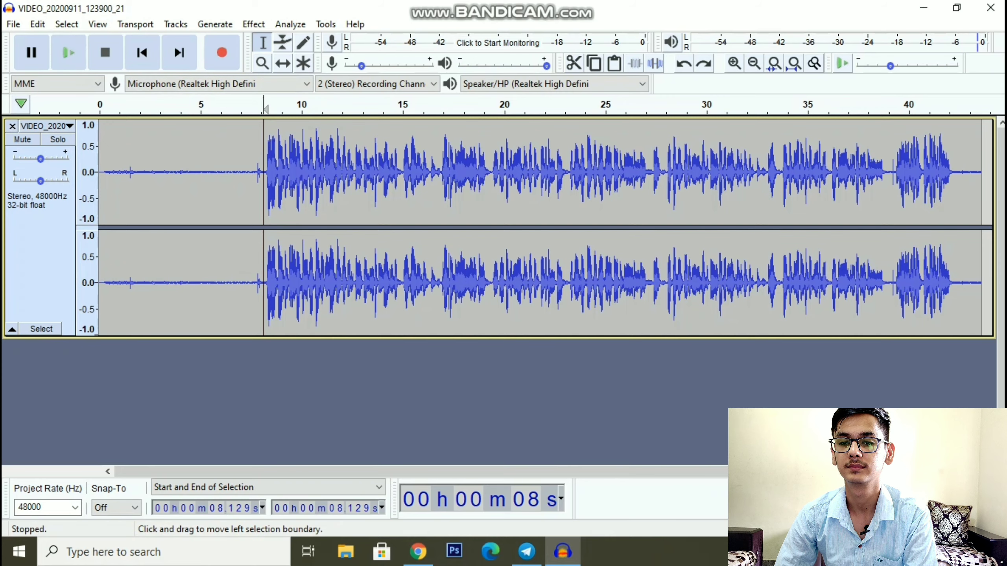
Step: Select the whole track and reapply Noise Reduction with the previously used settings
click(254, 24)
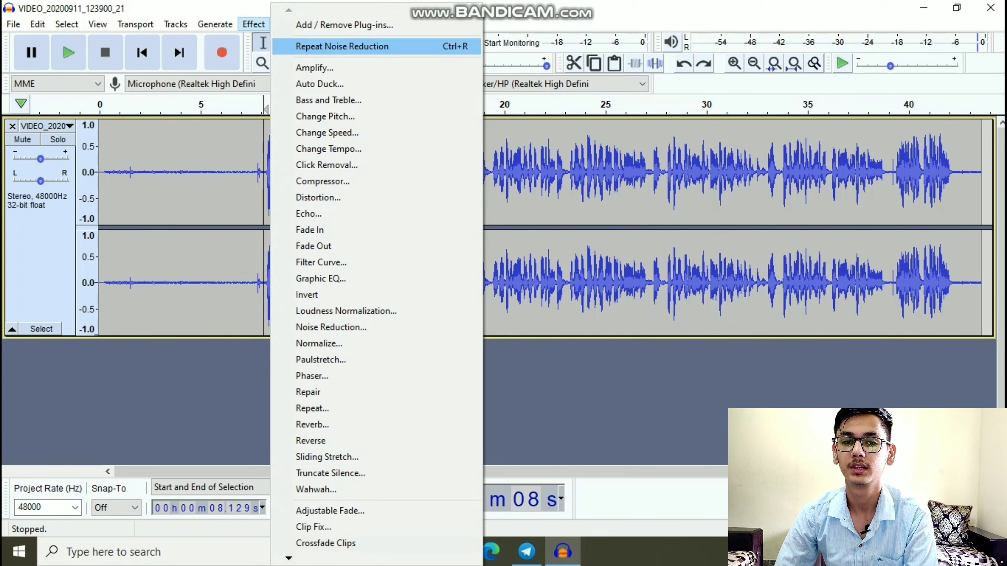
click(164, 178)
key(ctrl+a)
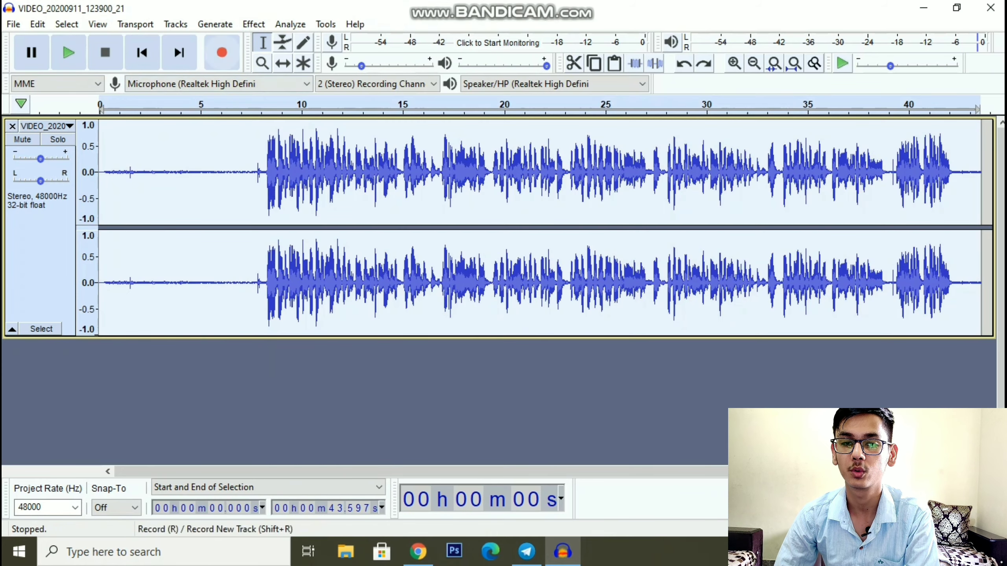
click(254, 24)
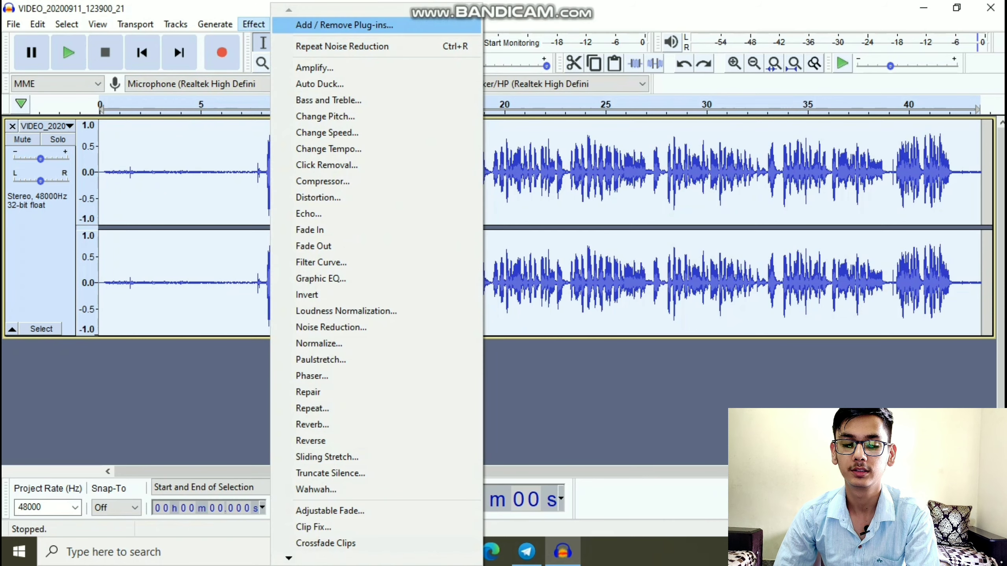
key(Return)
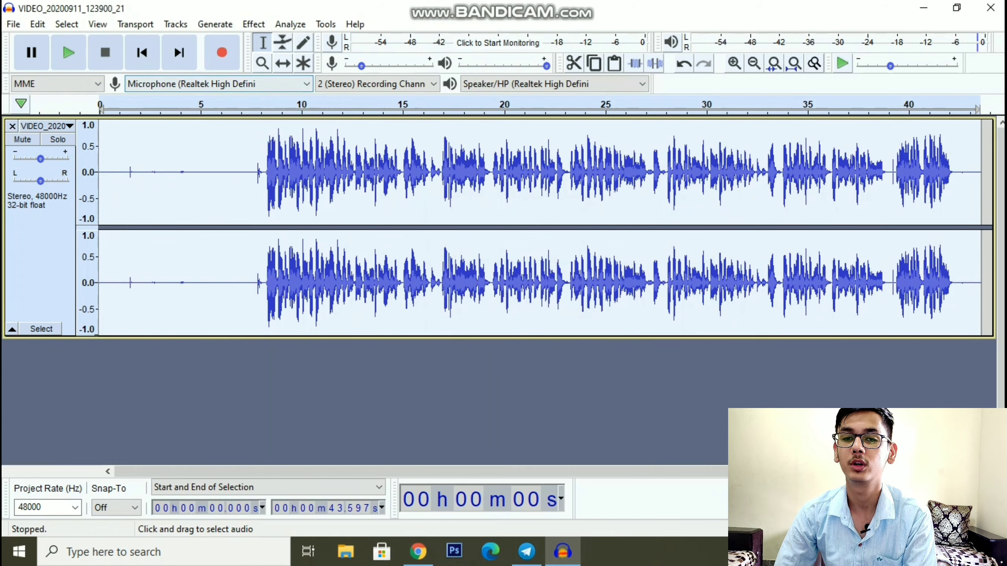
Step: Run Repeat Noise Reduction on the entire track for another pass
click(262, 174)
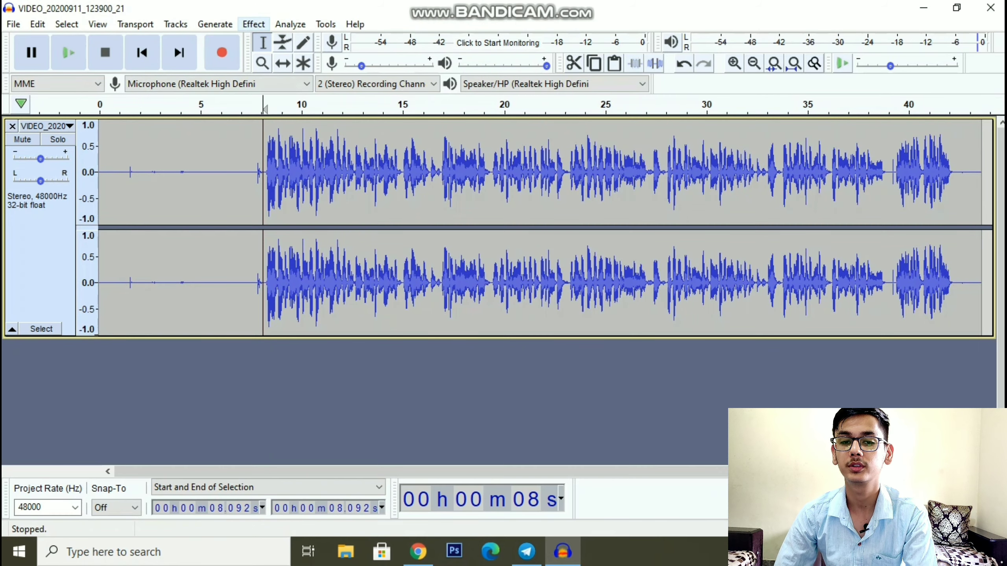
key(ctrl+a)
click(254, 24)
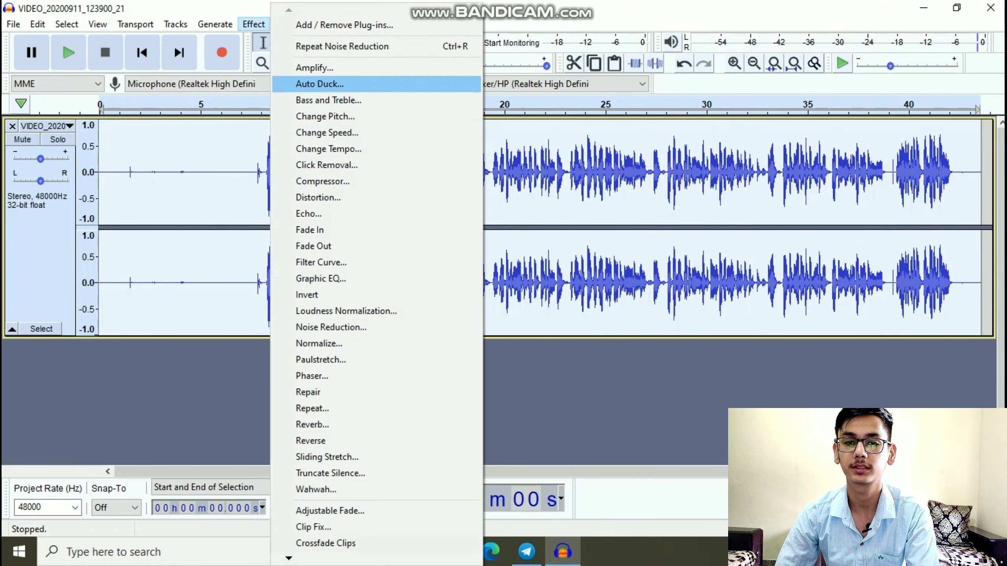
click(343, 46)
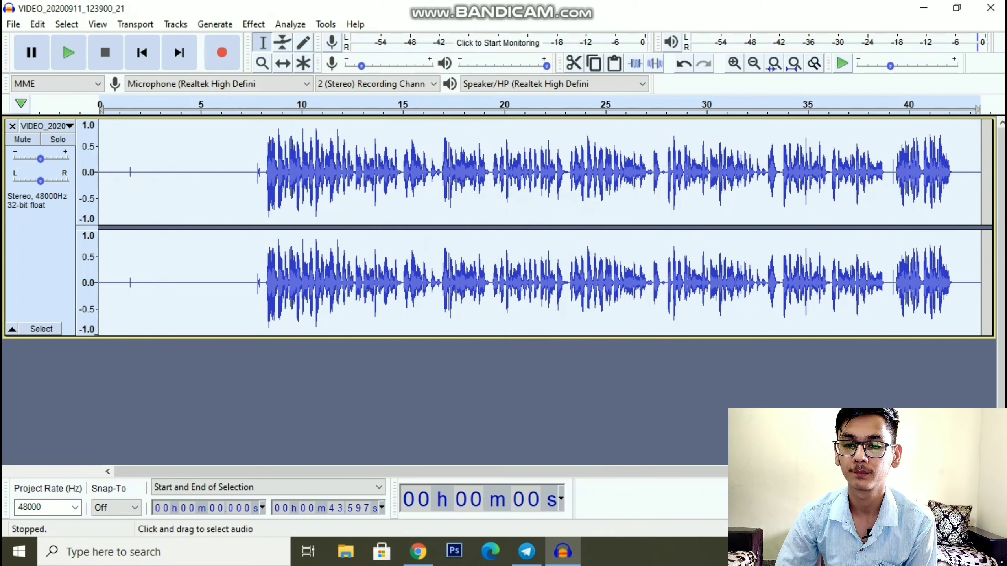
Step: Play back the cleaned track from about 8 seconds, where the speech begins, and stop playback
click(260, 278)
click(68, 52)
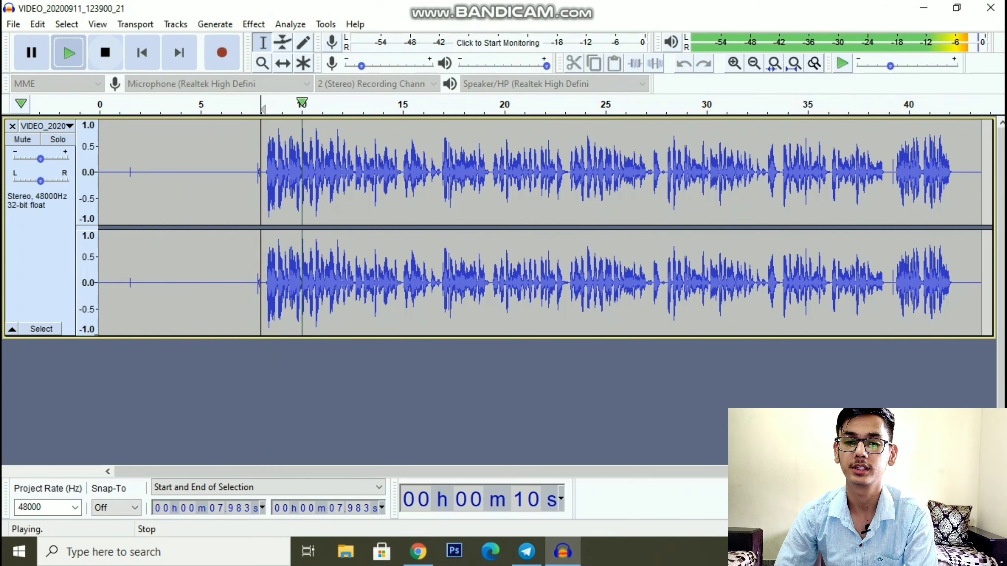
click(106, 59)
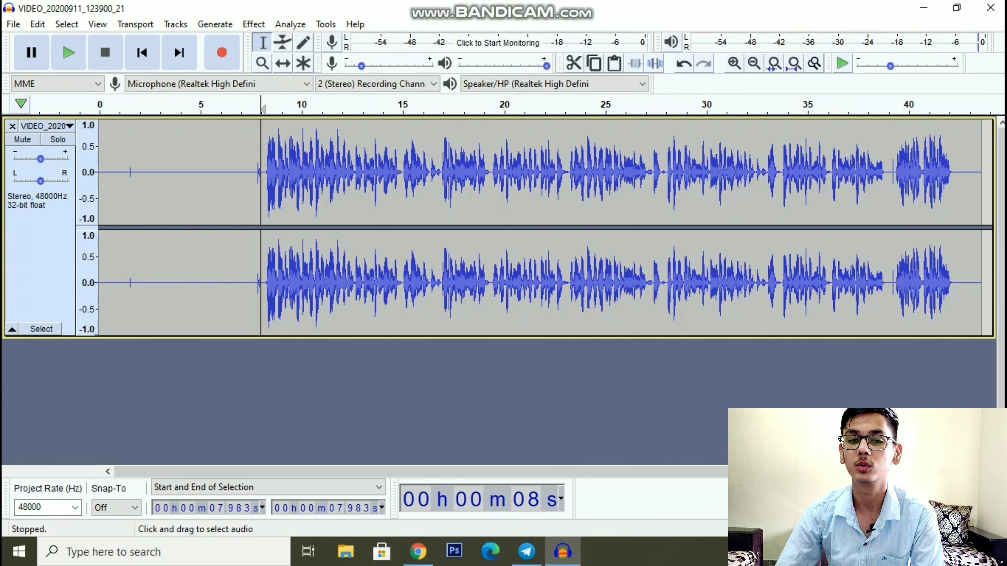
Step: Look at the Bass and Treble effect's settings for the whole track and close it without applying
click(265, 178)
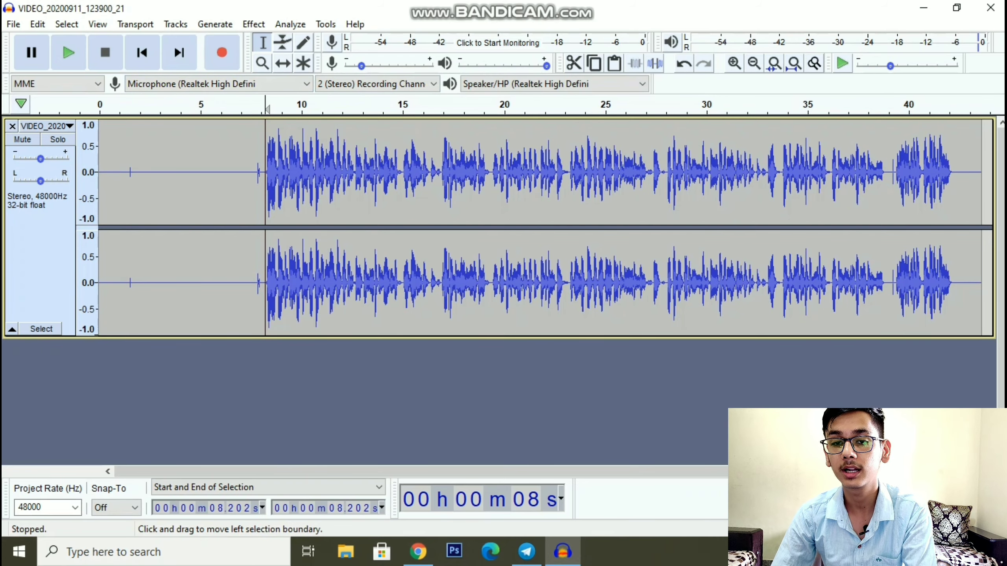
key(ctrl)
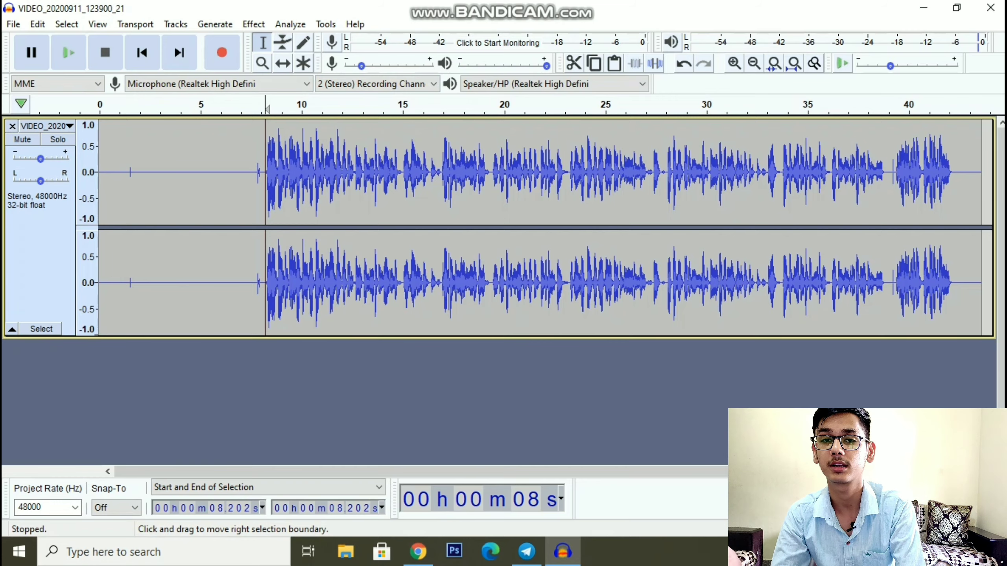
key(ctrl+a)
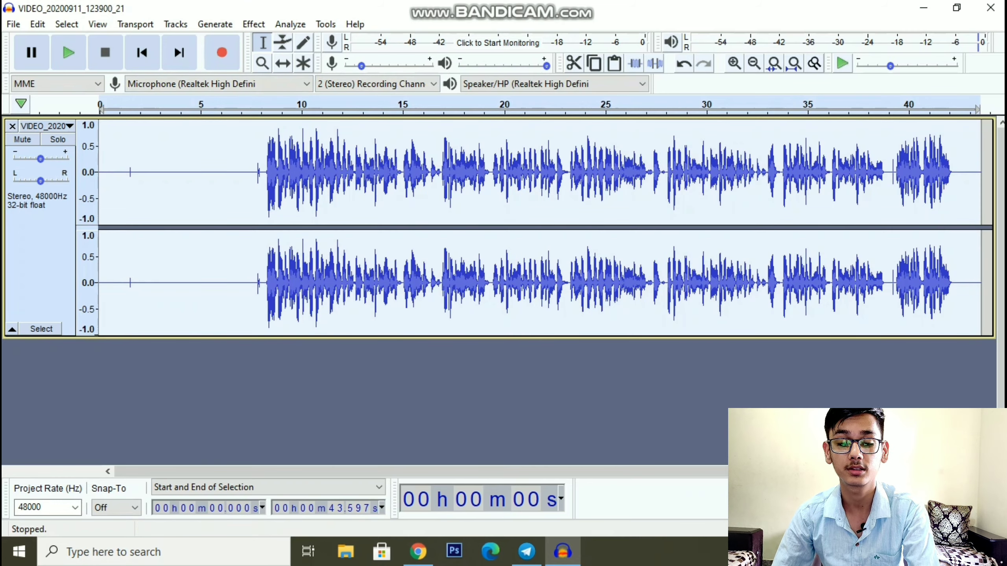
click(254, 24)
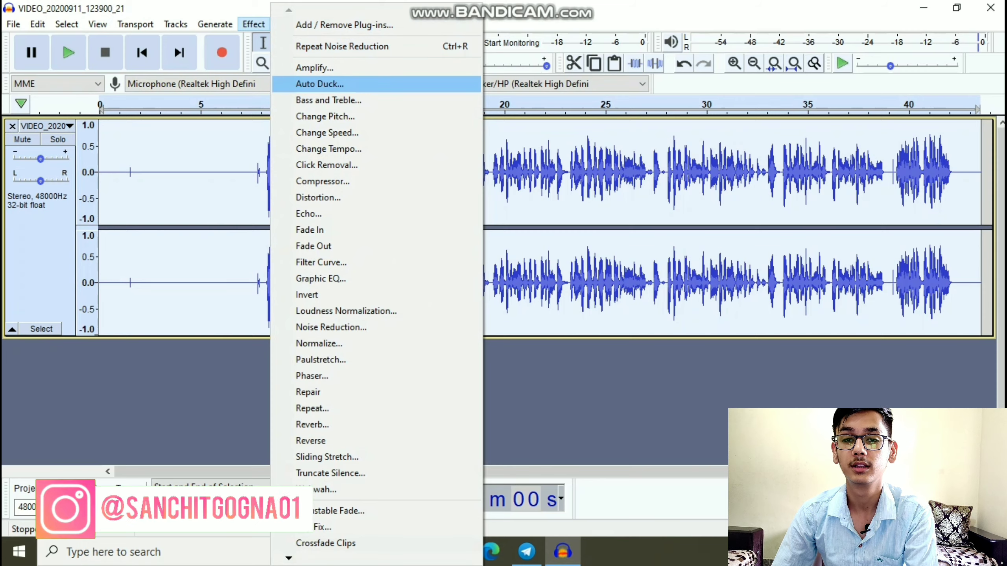
key(Down)
key(Down)
key(Up)
key(Return)
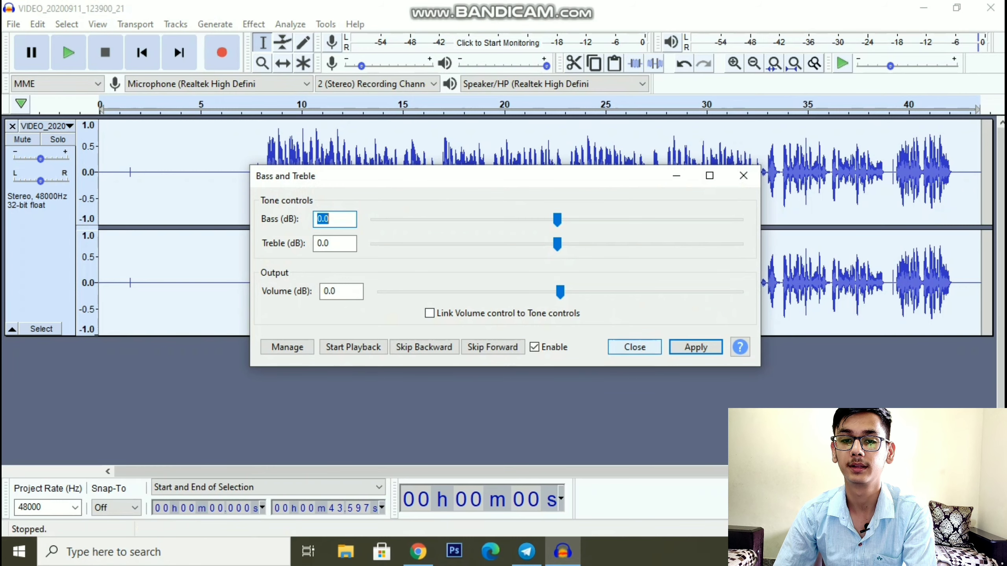
click(635, 347)
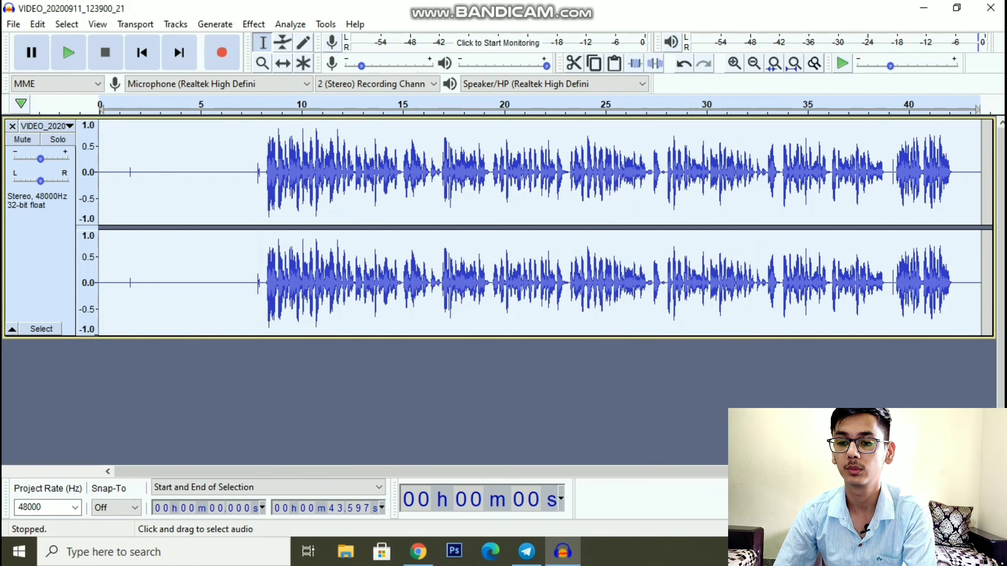
Step: Amplify the whole track by 1.316 dB with a new peak amplitude of 0.0 dB and clear the full-track selection
click(265, 254)
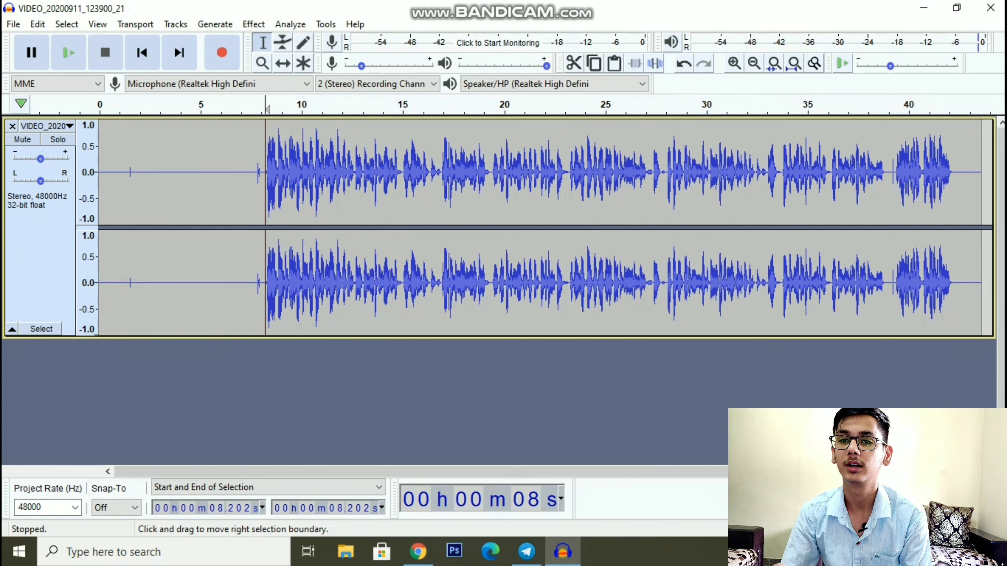
key(ctrl+a)
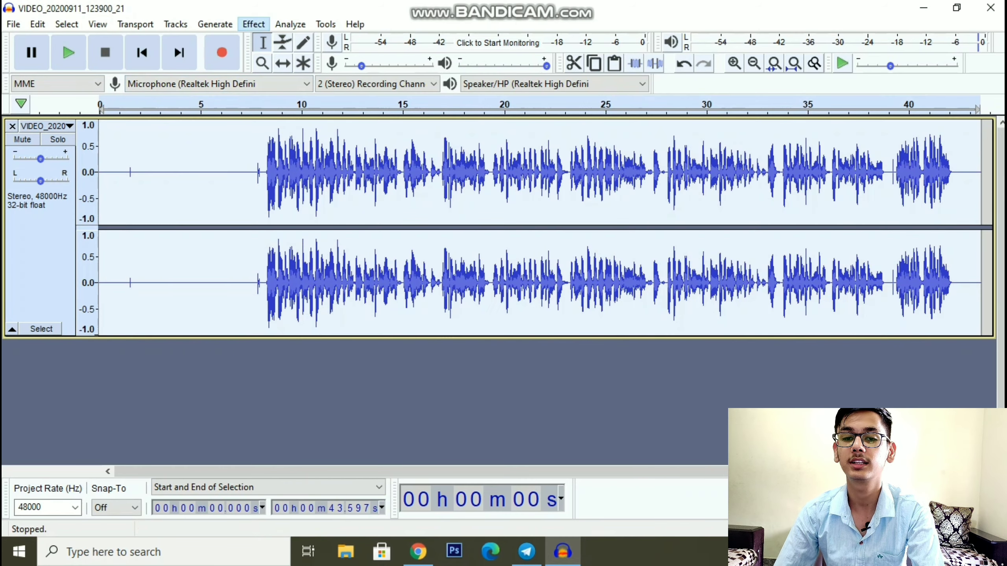
click(253, 24)
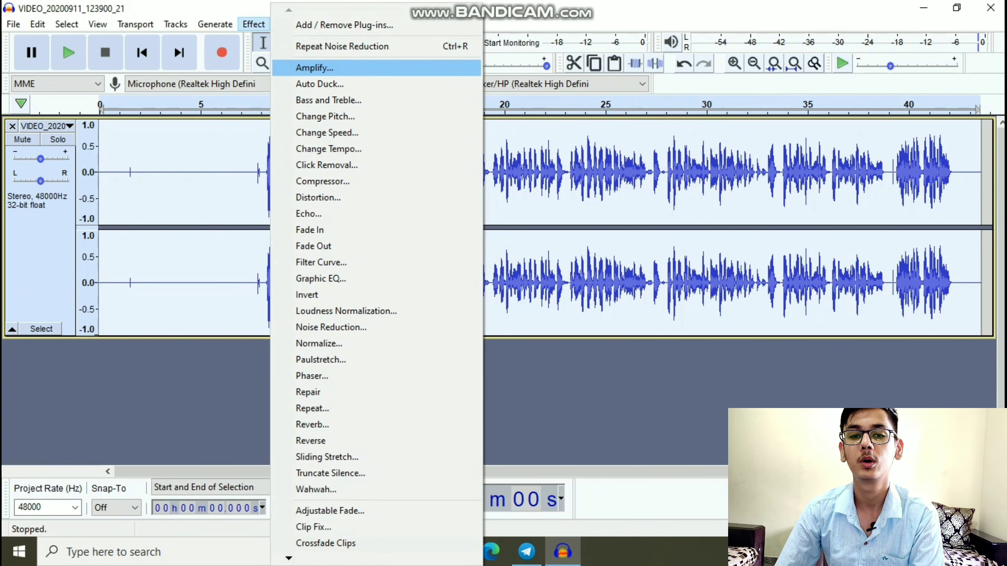
click(315, 67)
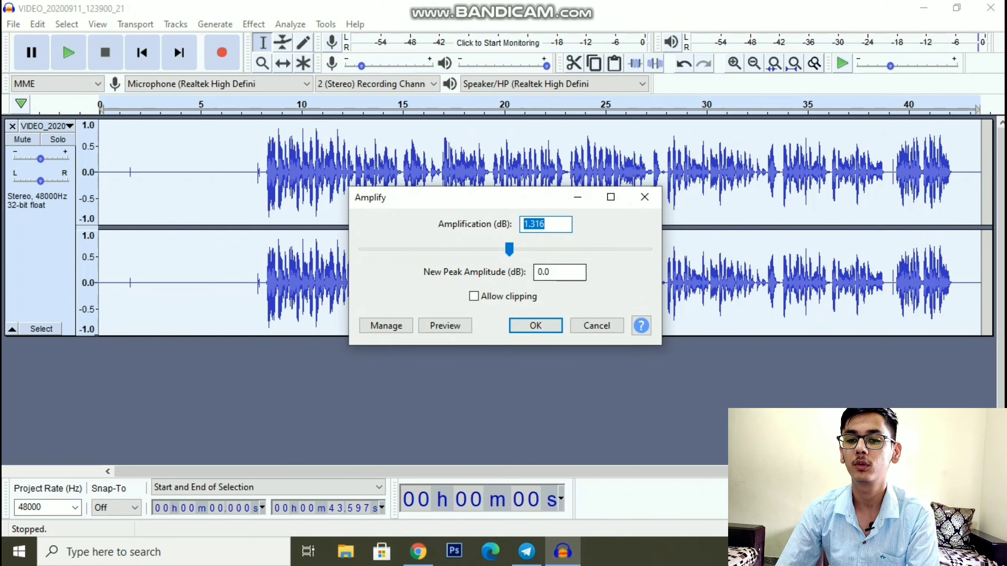
click(535, 325)
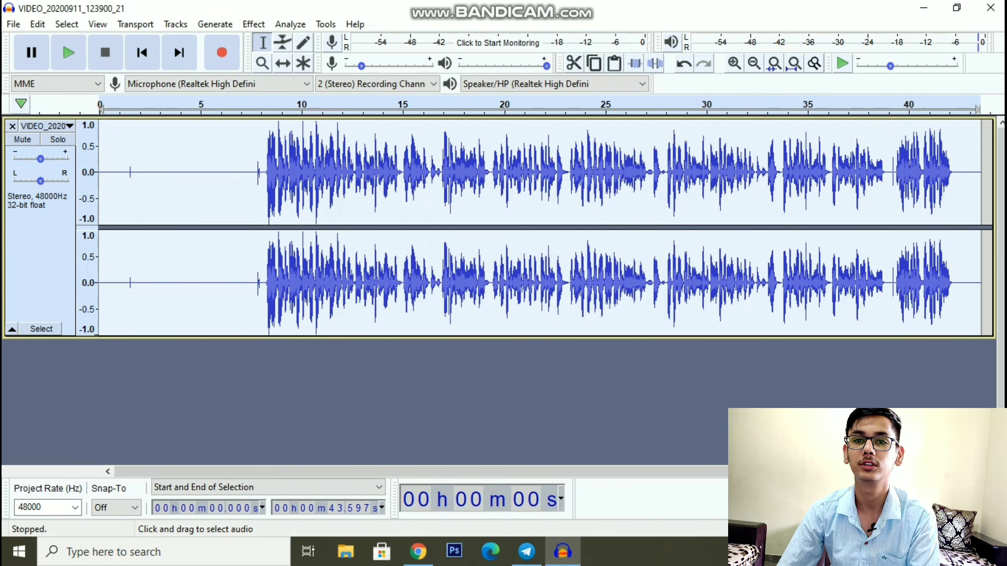
mouse_move(261, 277)
mouse_down()
mouse_move(638, 277)
mouse_move(266, 278)
mouse_up()
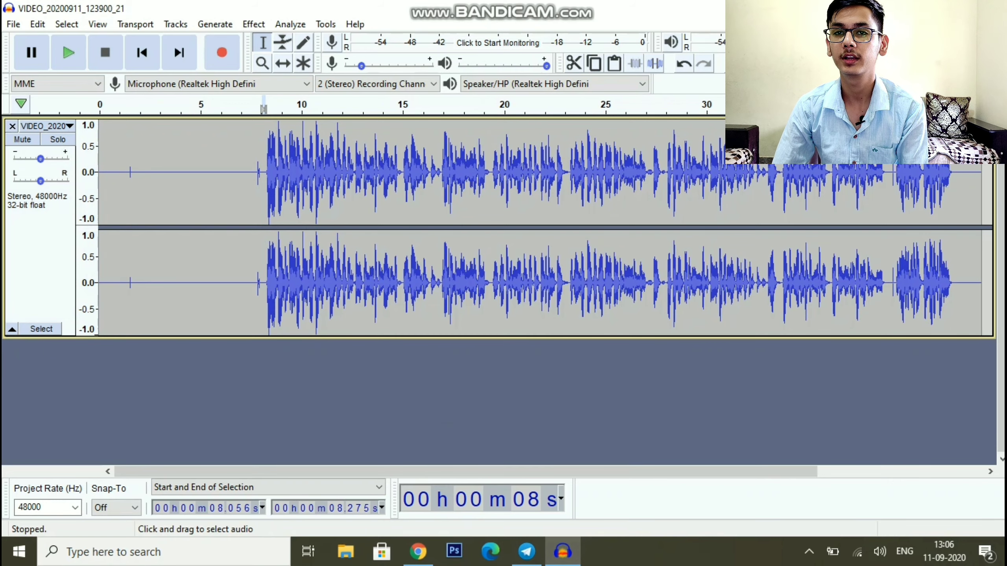
Step: Start exporting the audio as MP3 with the Insane, 320 kbps preset quality and Fast variable speed
click(13, 24)
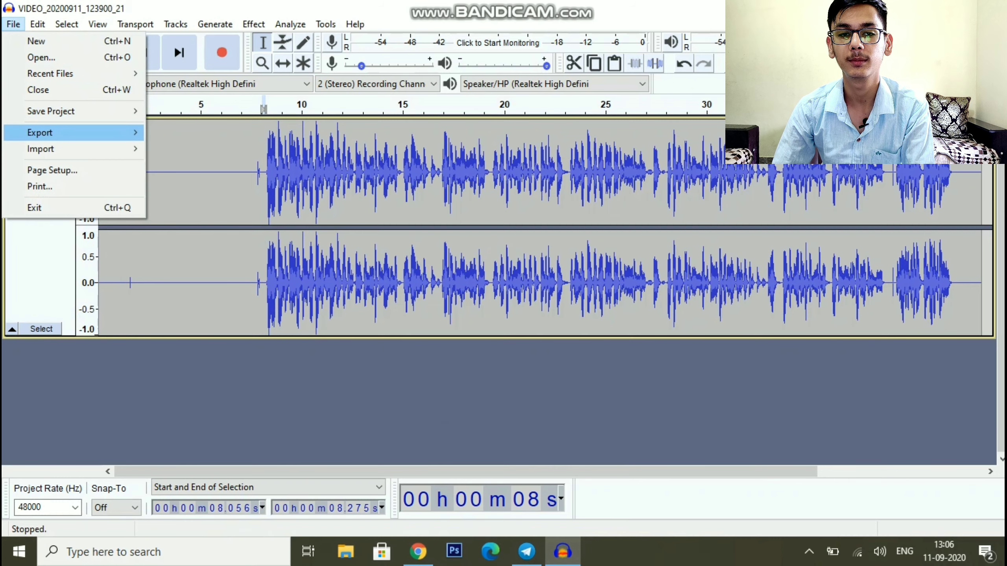
mouse_move(40, 132)
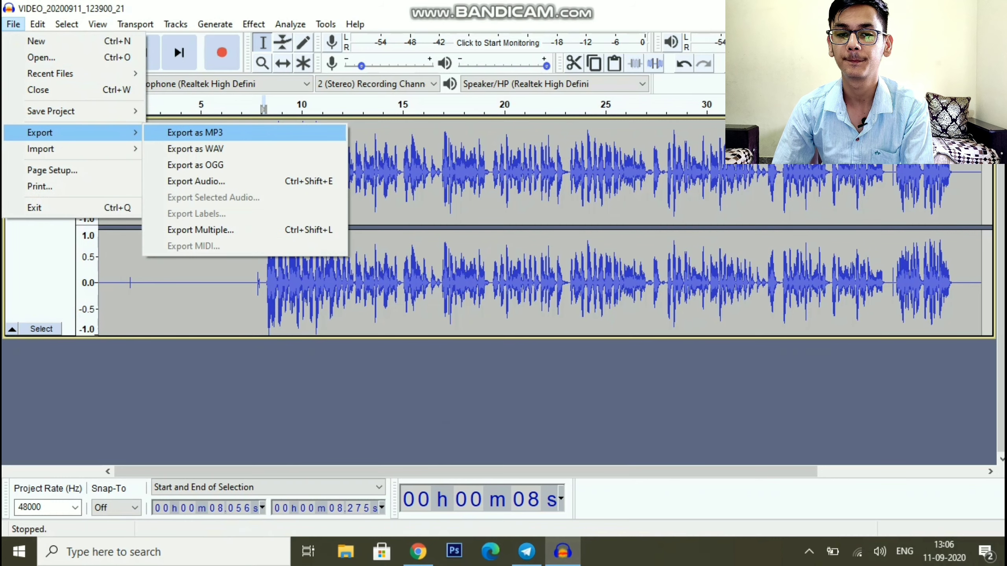
click(194, 133)
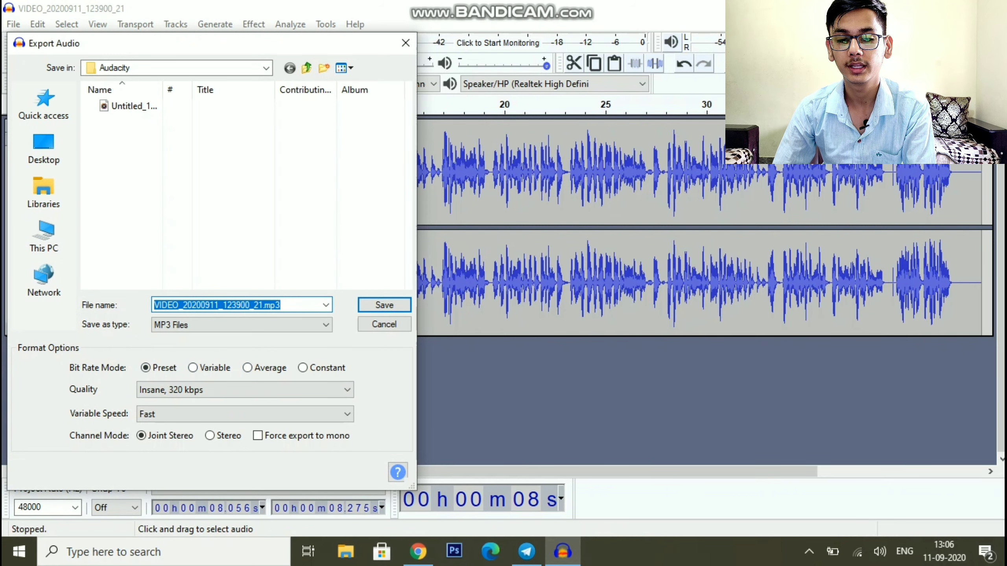
click(244, 390)
click(244, 407)
click(245, 390)
key(Return)
key(alt+Down)
key(Up)
key(Up)
key(Return)
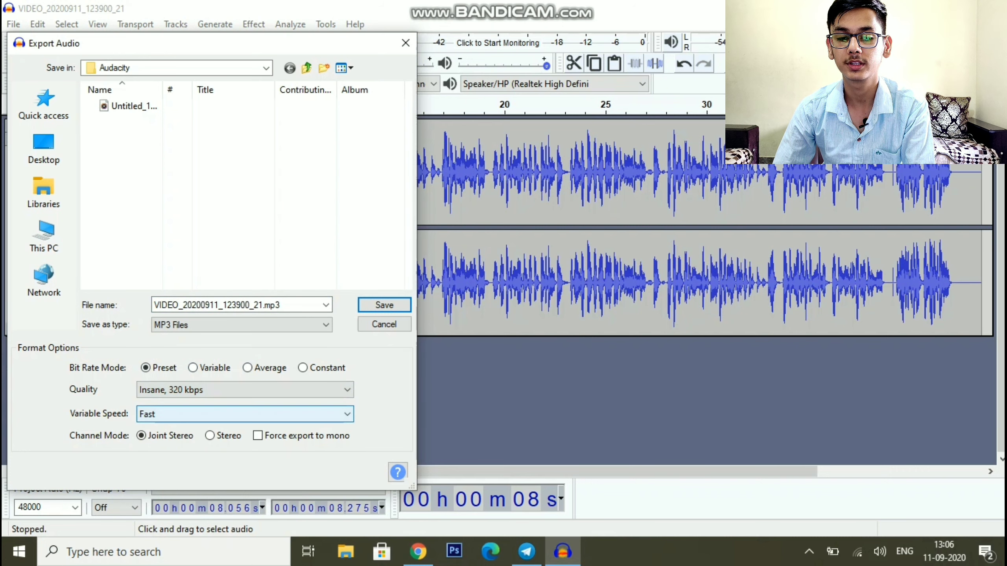
key(shift+Tab)
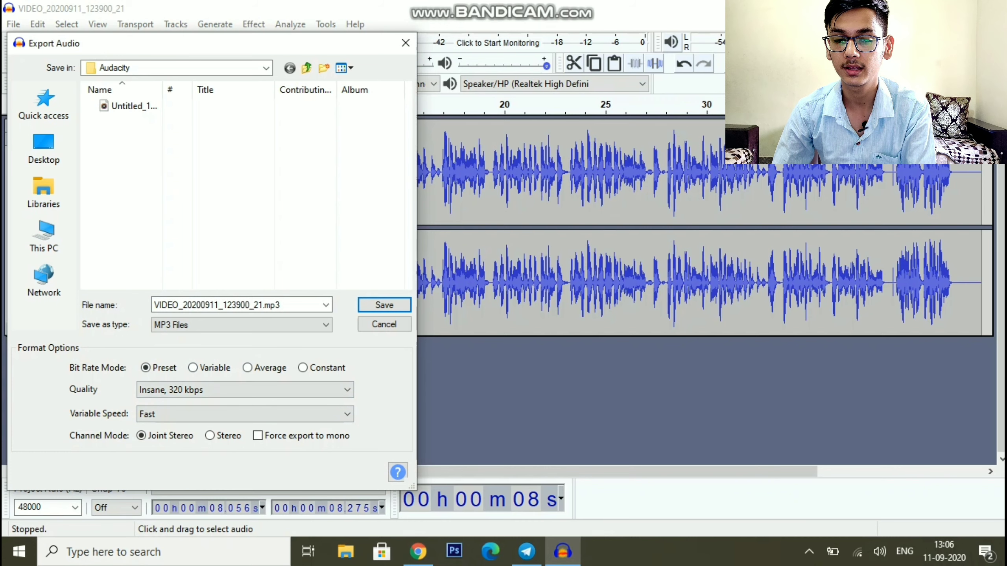
key(shift+Tab)
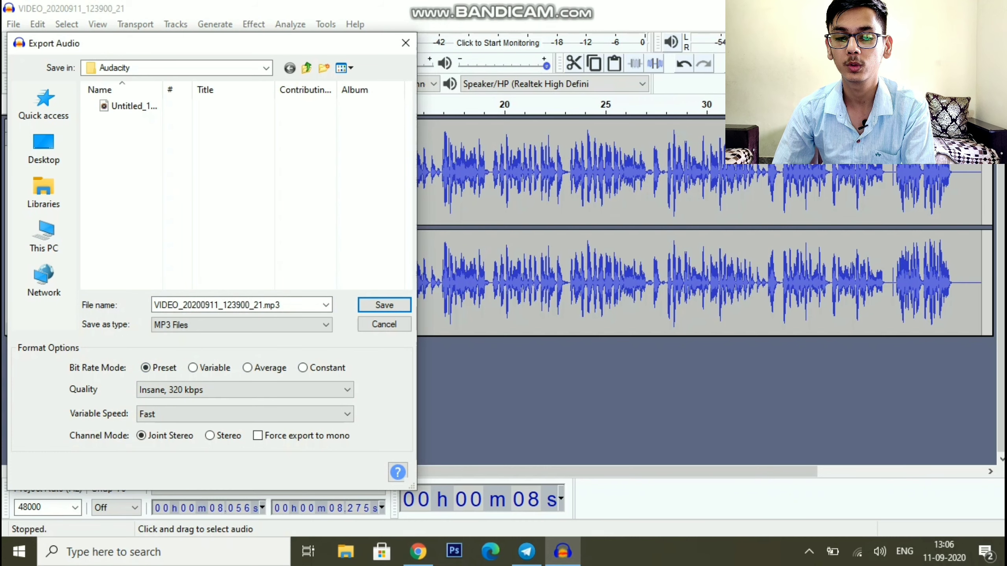
Step: Name the export file intro.mp3, save it in the Audacity folder, and accept the metadata tags without editing them
key(shift+Tab)
key(shift+Tab)
key(shift+Tab)
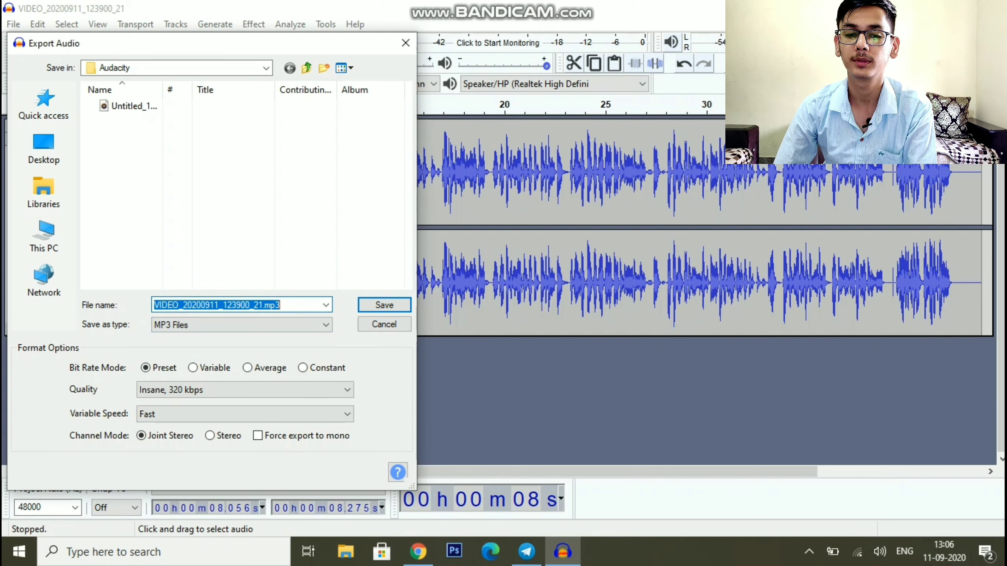
key(Right)
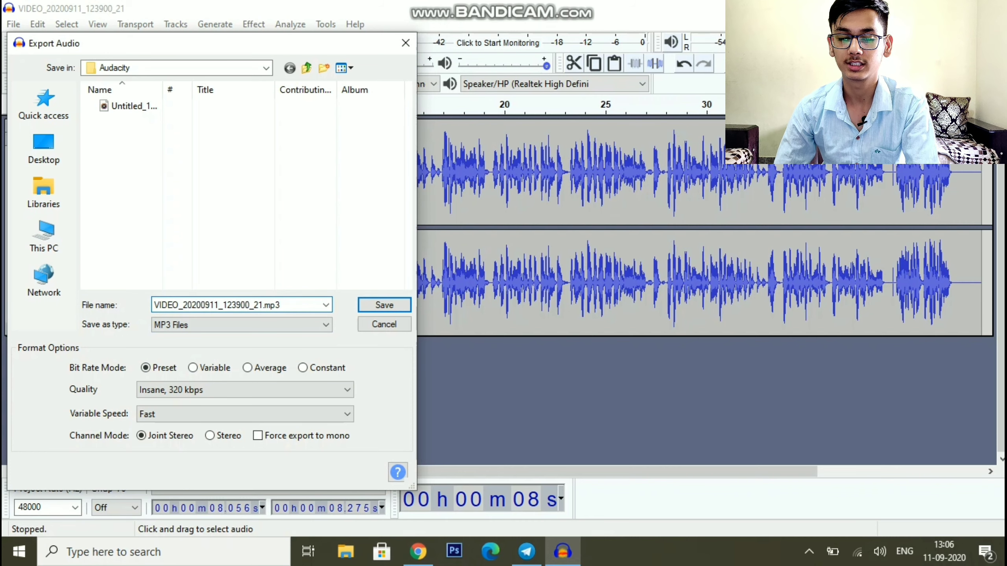
key(shift+Left)
key(shift+Left)
key(shift+Left)
key(shift+Left)
key(shift+Left)
key(shift+Left)
key(shift+Left)
key(shift+Left)
key(shift+Left)
key(shift+Left)
key(shift+Left)
key(shift+Left)
key(shift+Left)
key(shift+Left)
key(shift+Left)
key(shift+Left)
key(shift+Left)
key(shift+Left)
key(shift+Left)
key(shift+Left)
text(intro)
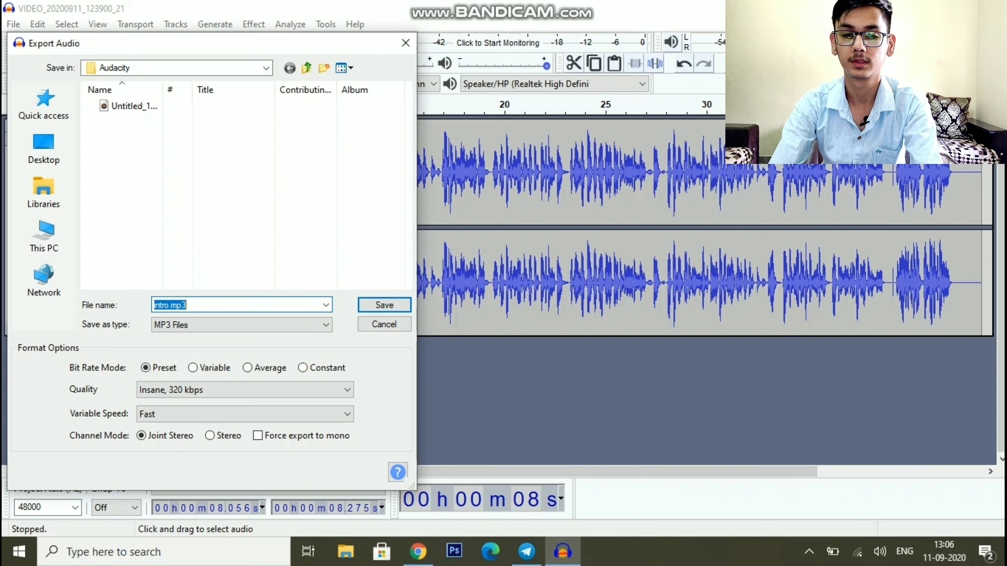
key(Return)
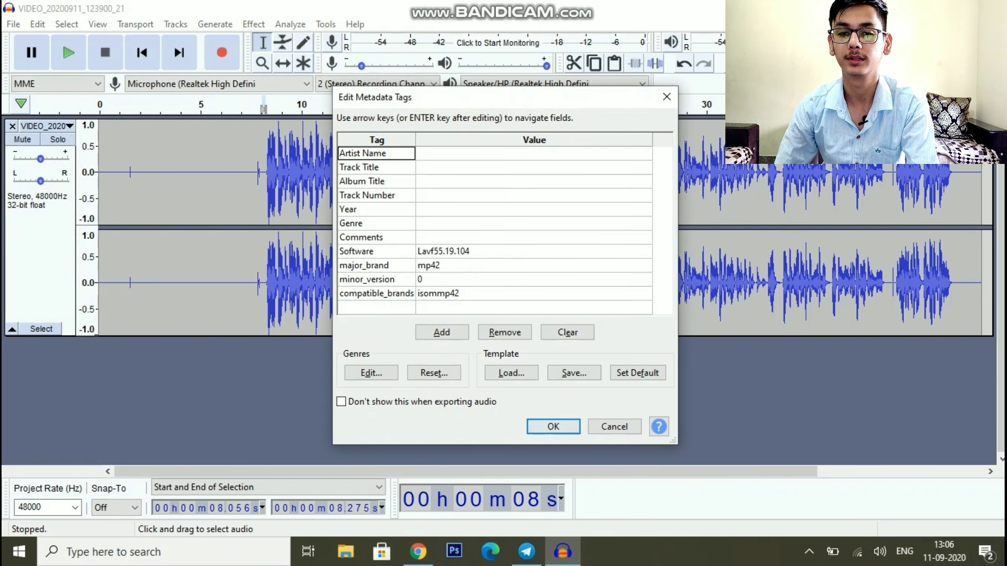
key(Return)
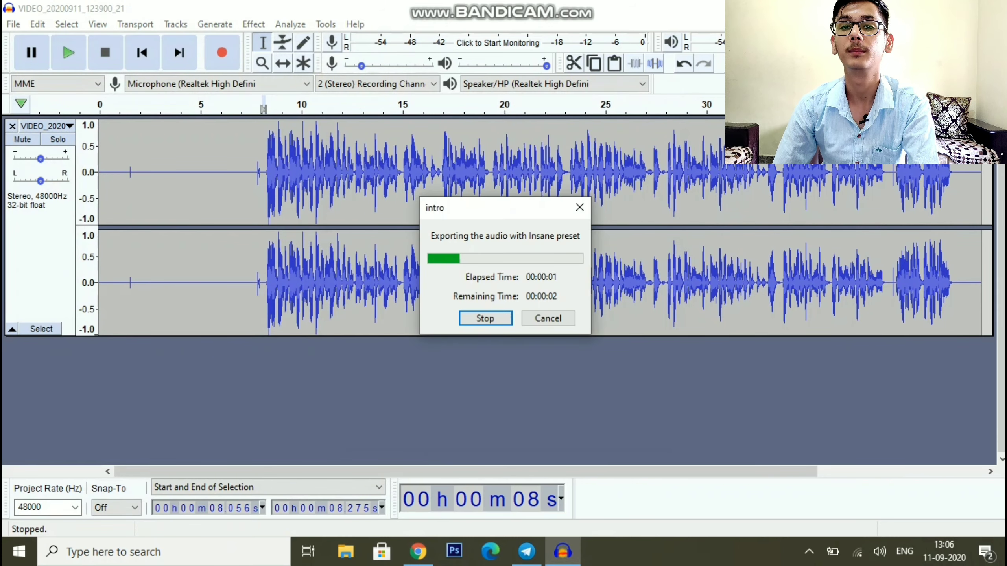